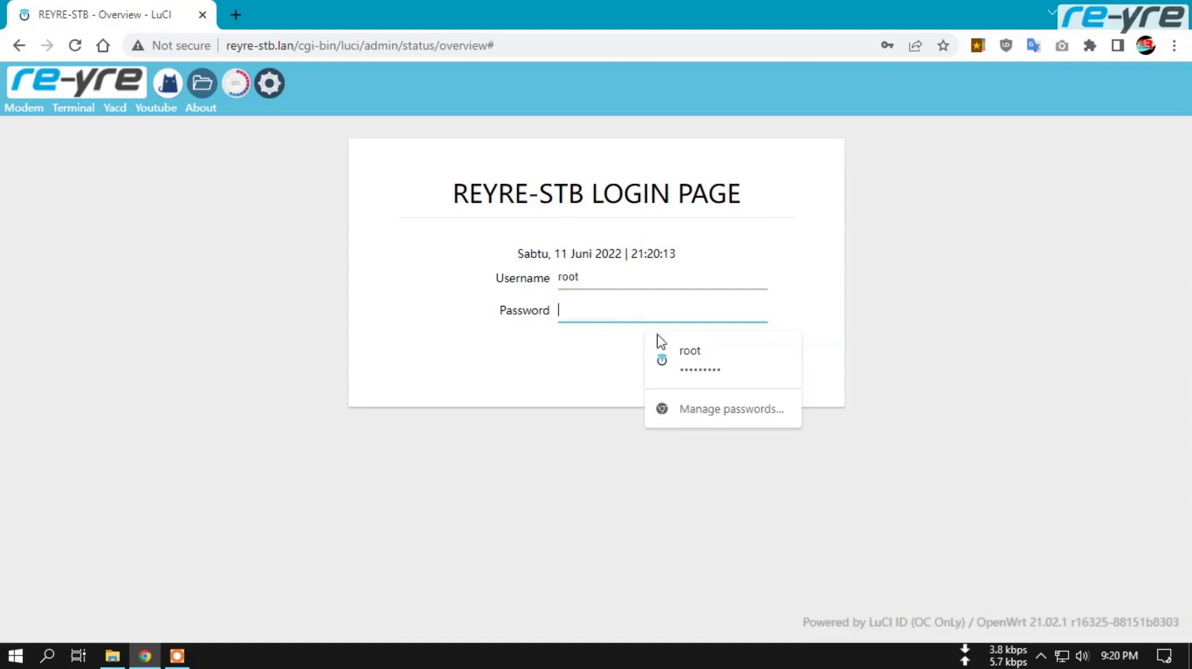
- Log in to the router with the saved root username and password and open the Base64 D/E status page
click(674, 349)
click(692, 371)
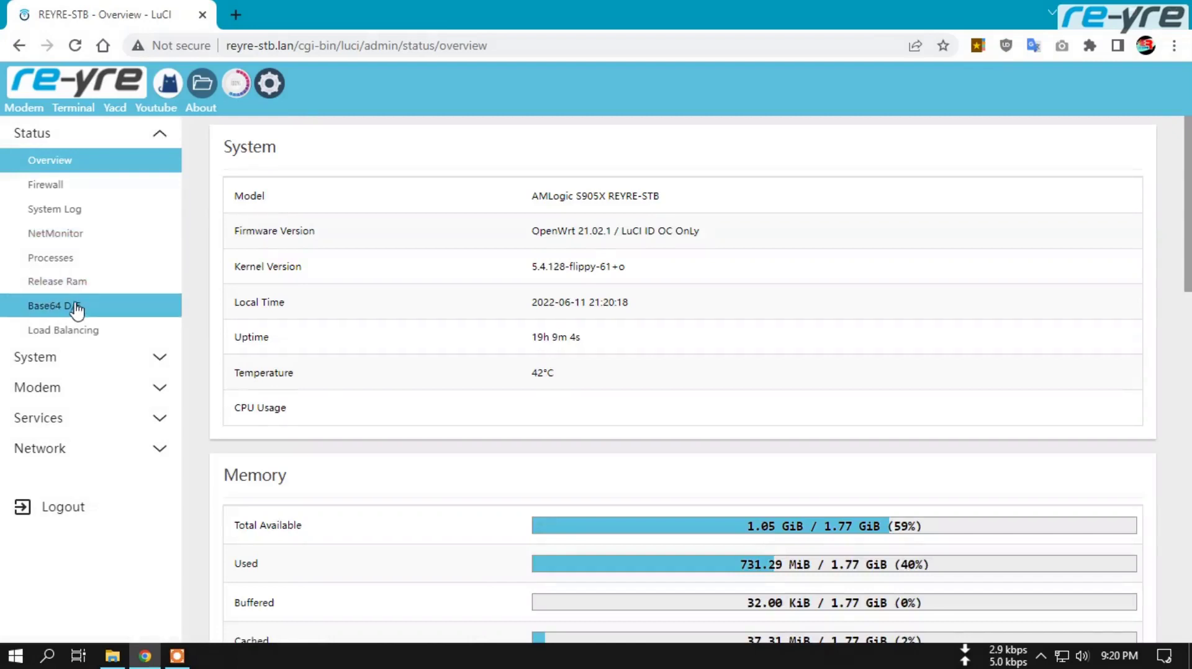
click(75, 309)
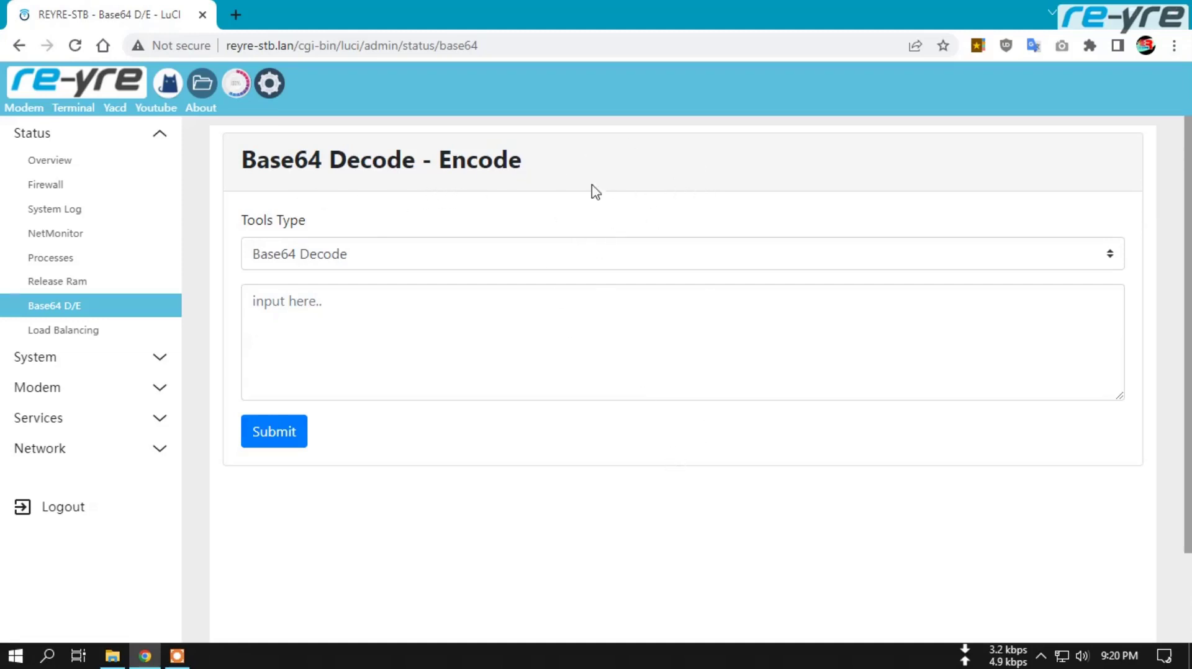
click(72, 307)
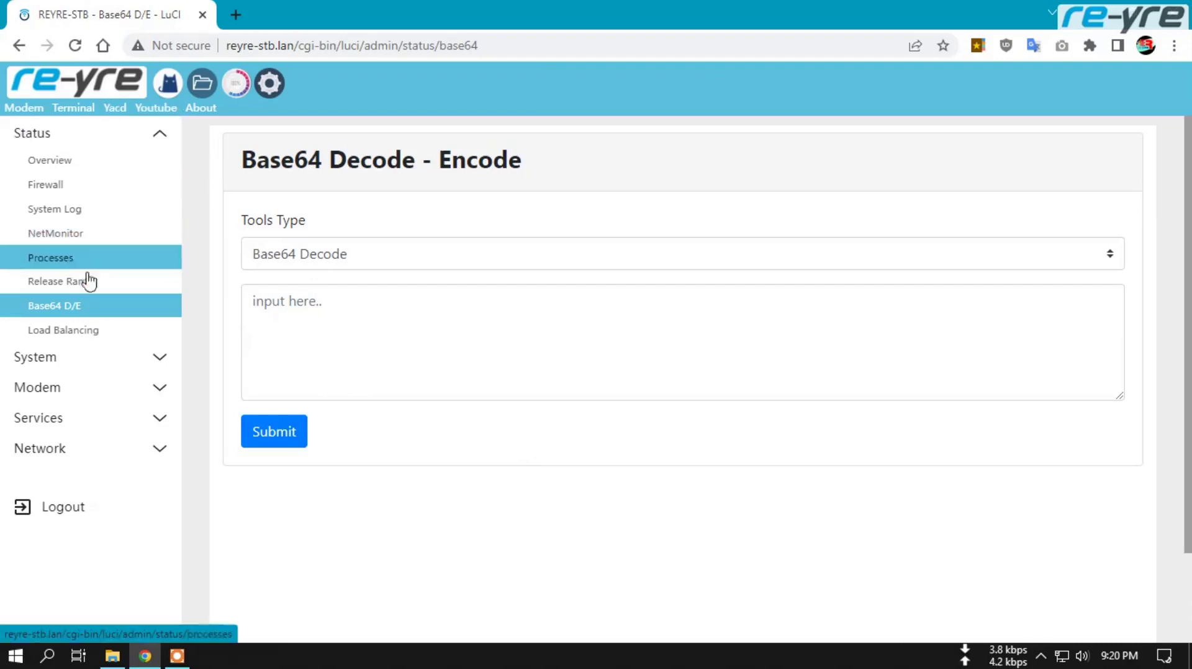
- Open the router's File Explorer and go to the www/cdn folder
click(83, 366)
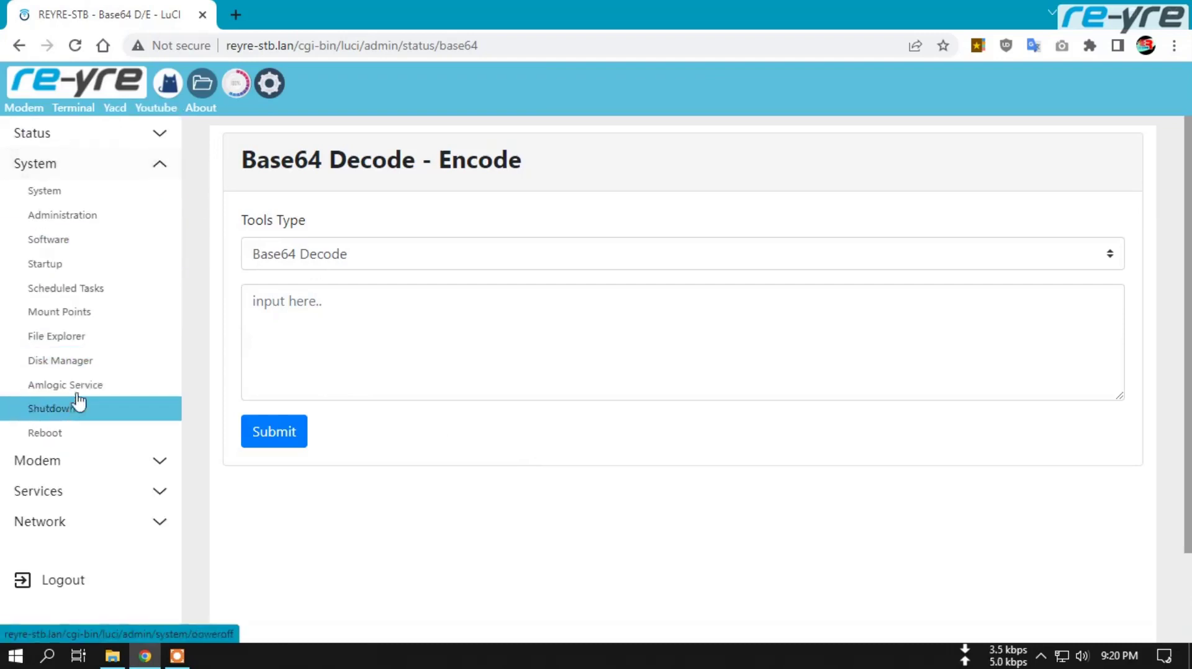
click(79, 343)
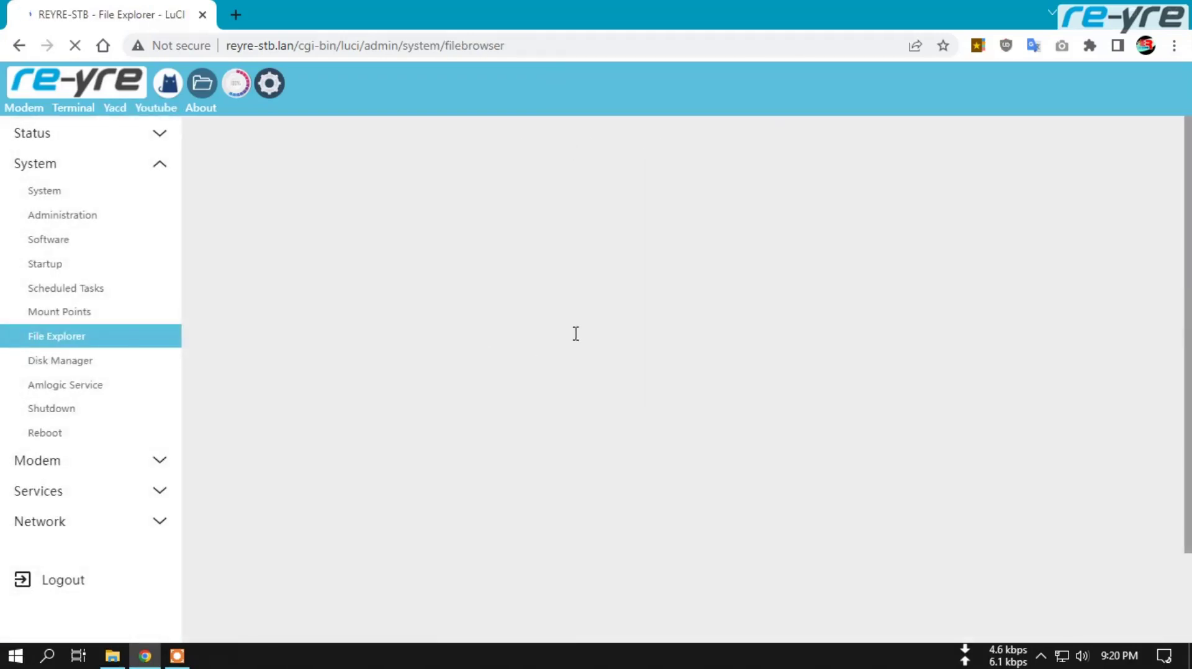
scroll(392, 353, down, 5)
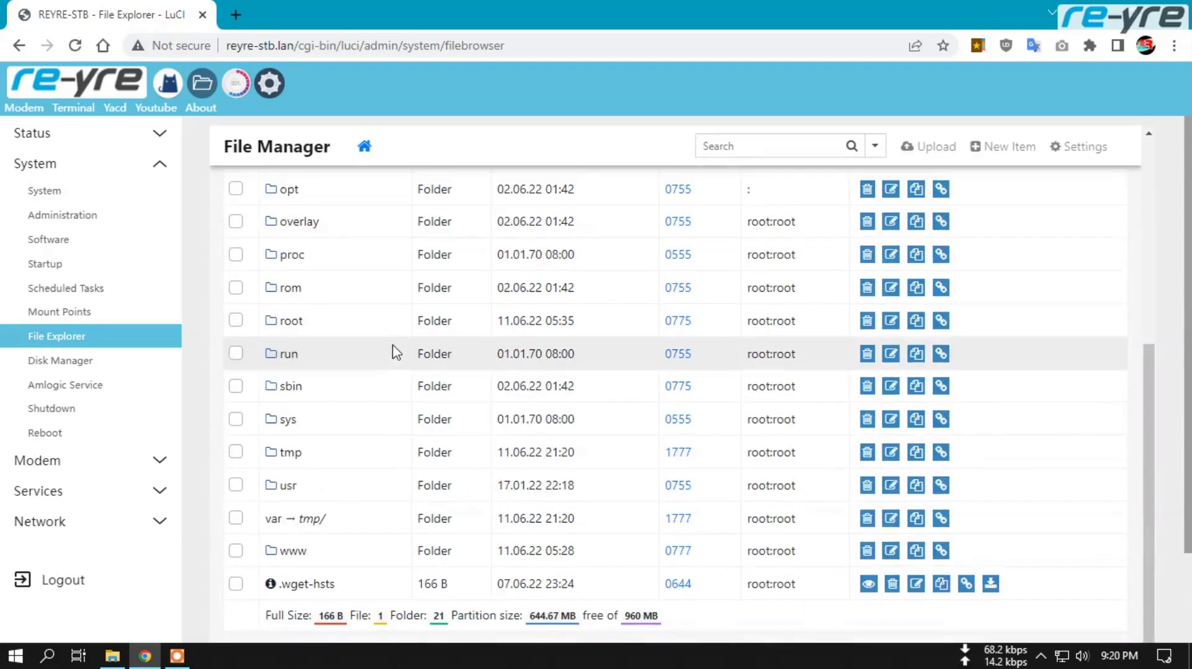
click(293, 552)
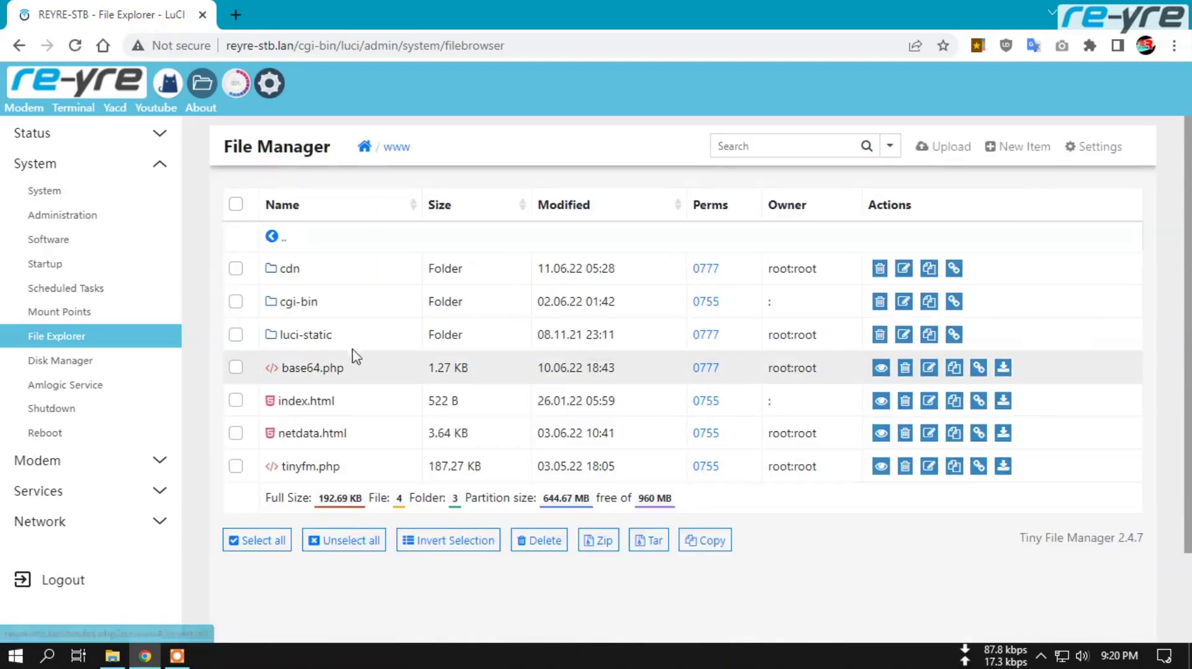
click(295, 269)
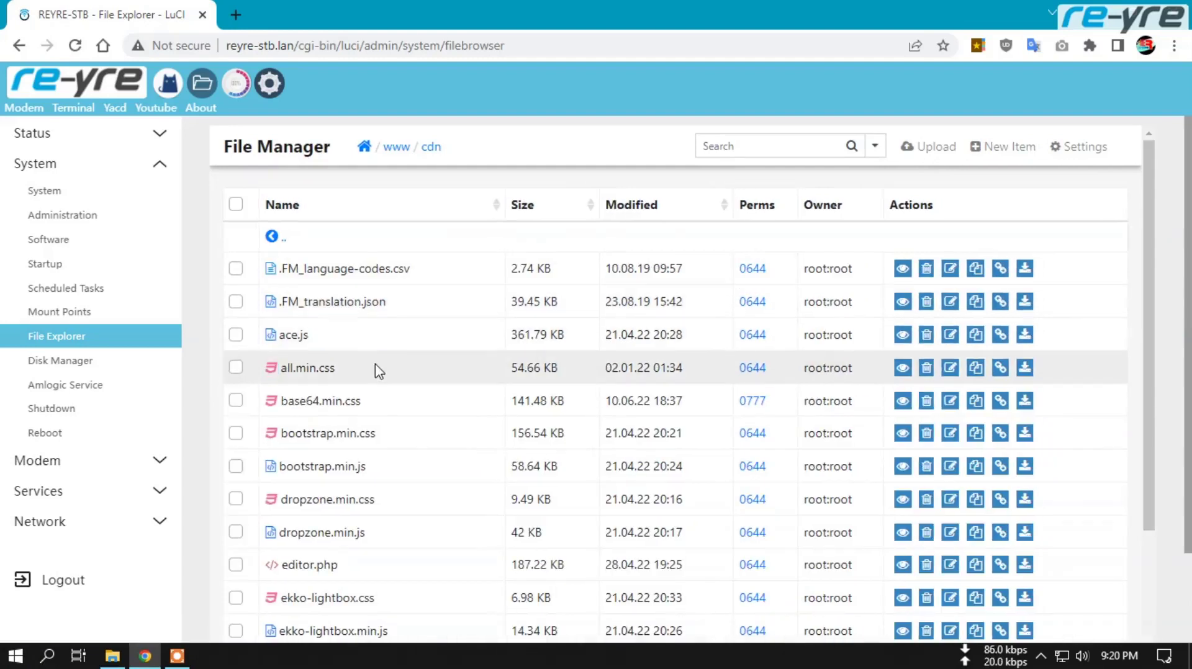
- Delete base64.min.css from the cdn folder and confirm the deletion
scroll(372, 385, down, 2)
click(236, 313)
scroll(286, 409, down, 2)
scroll(581, 615, down, 2)
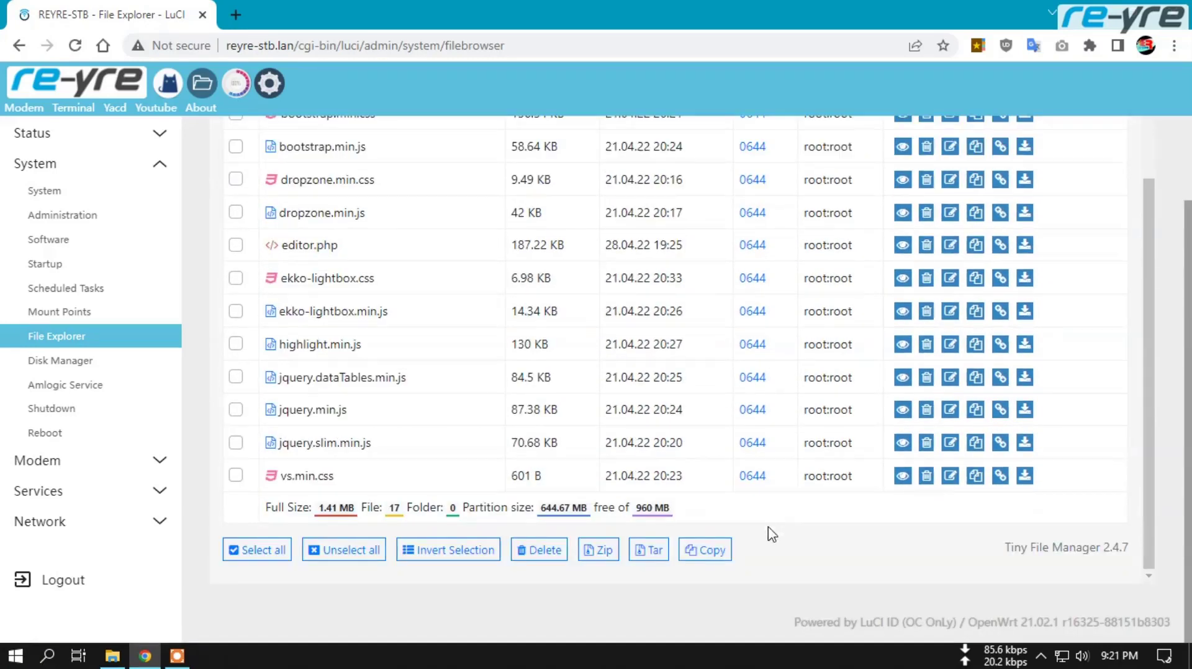
click(539, 550)
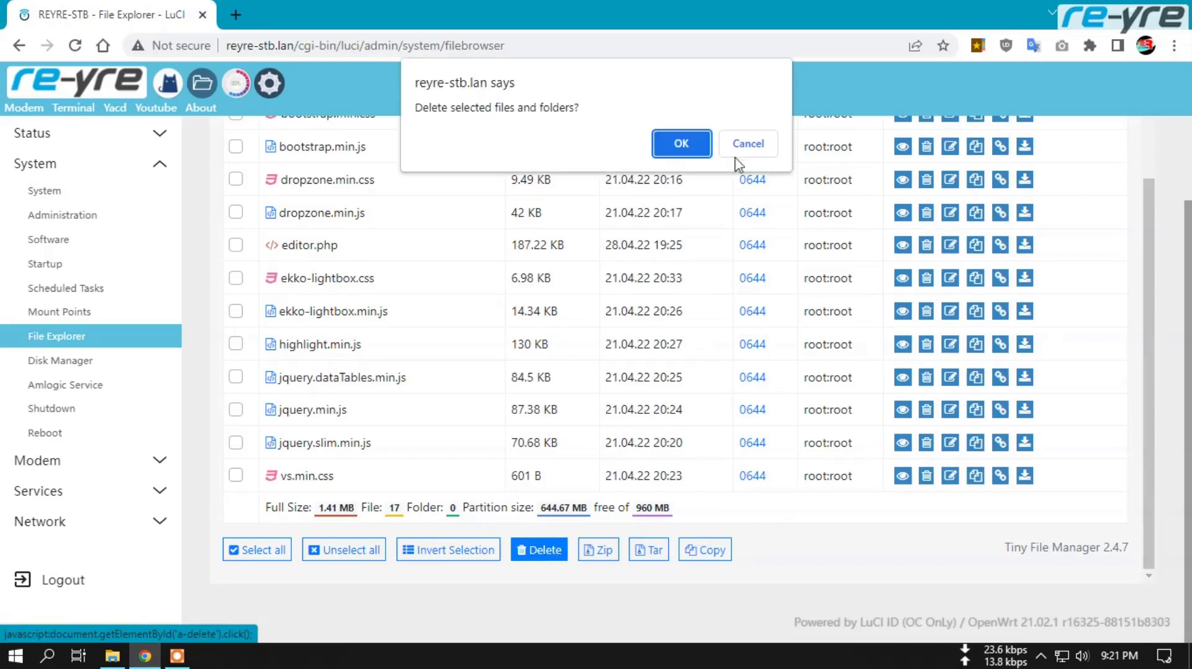
click(683, 145)
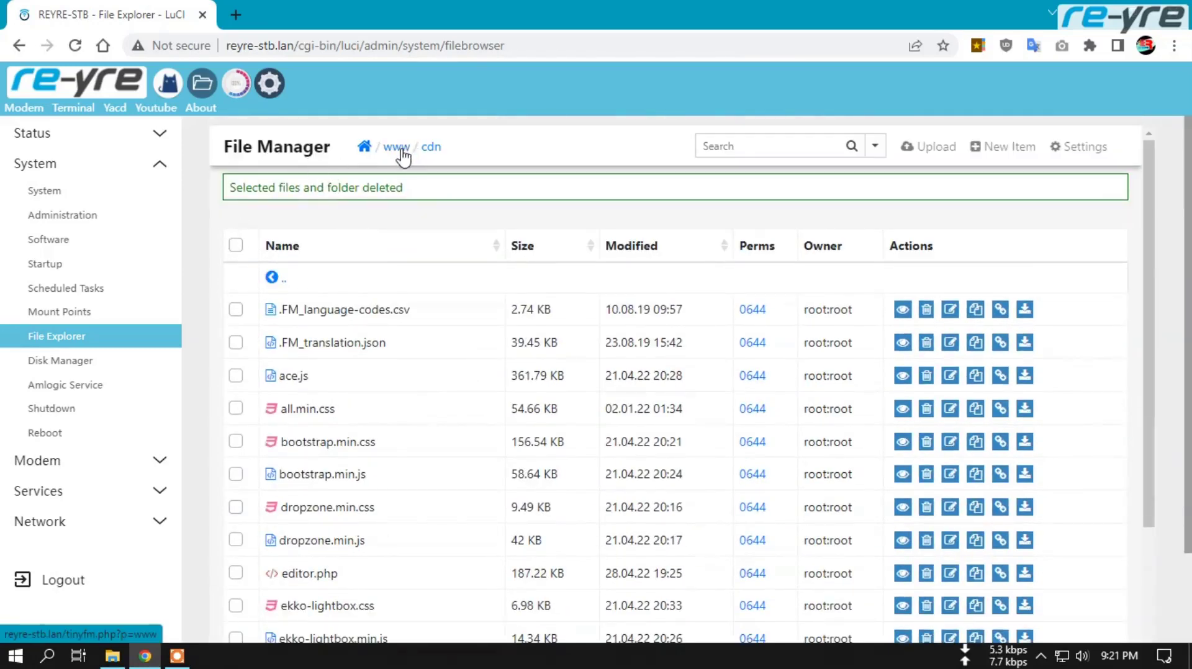
- Return to the www folder and delete base64.php from it
click(398, 148)
click(236, 367)
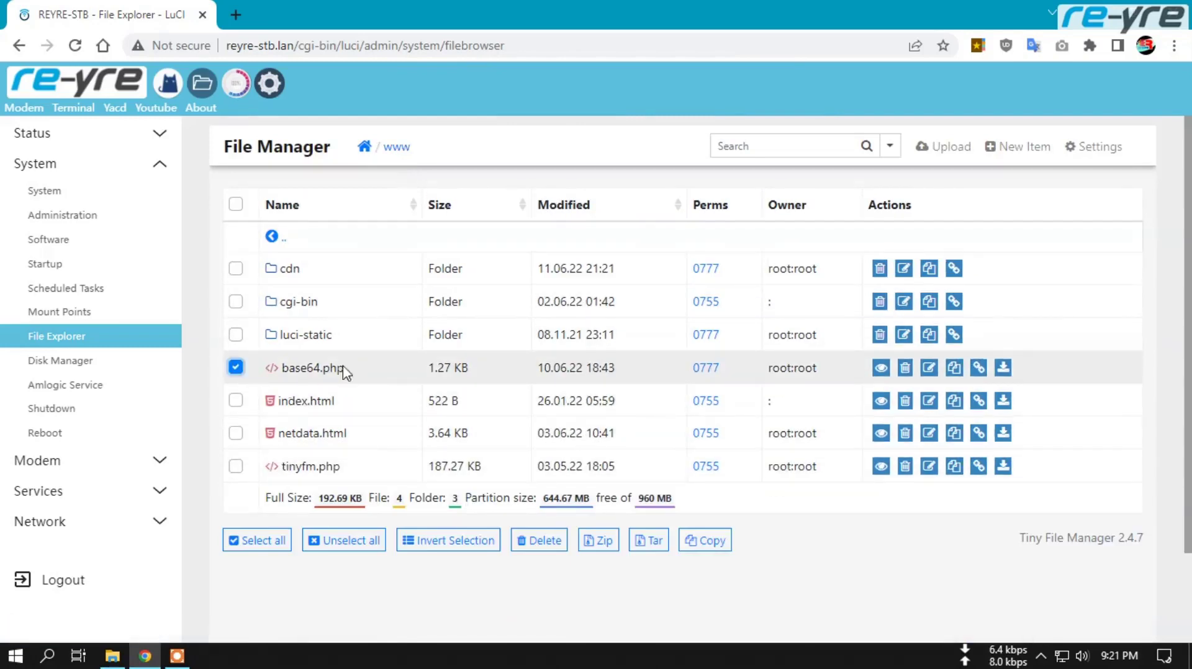
click(547, 550)
click(665, 151)
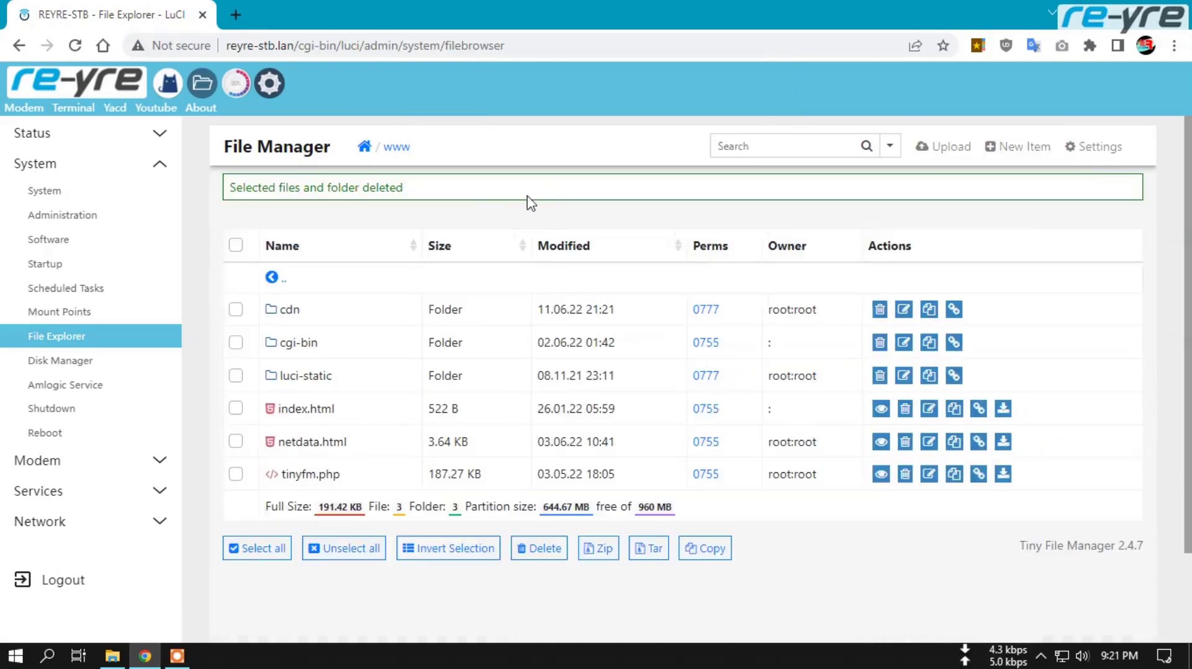
- Go from the file manager's root to the usr/lib/lua/luci/view folder
click(364, 148)
scroll(280, 430, down, 7)
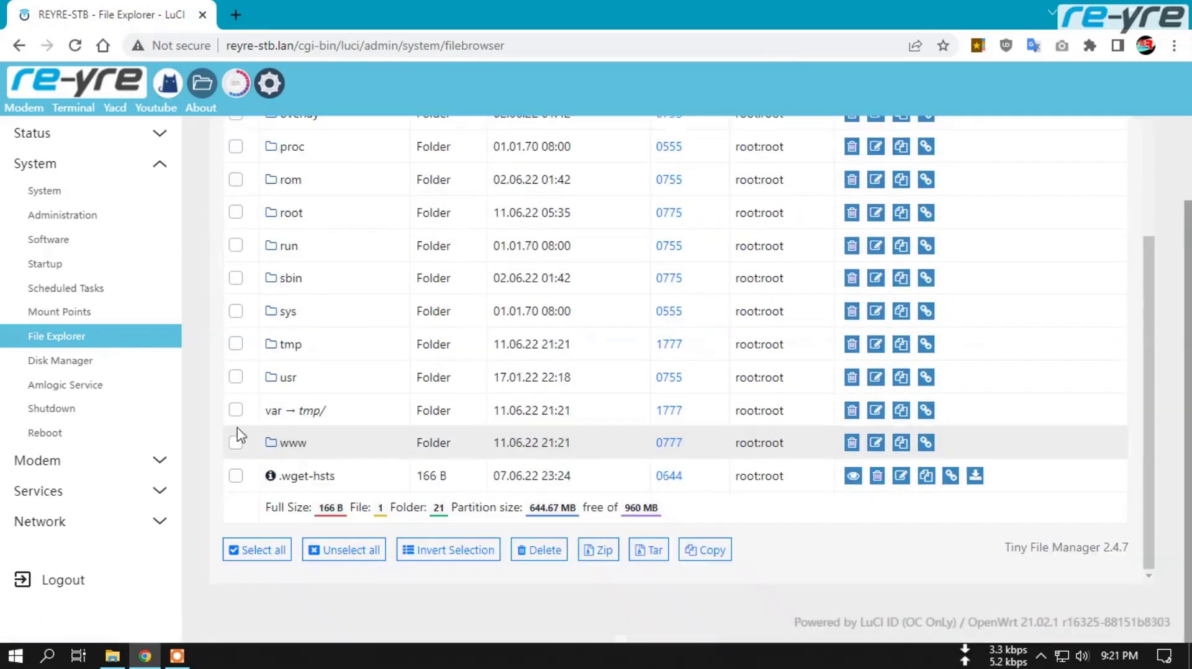
click(288, 378)
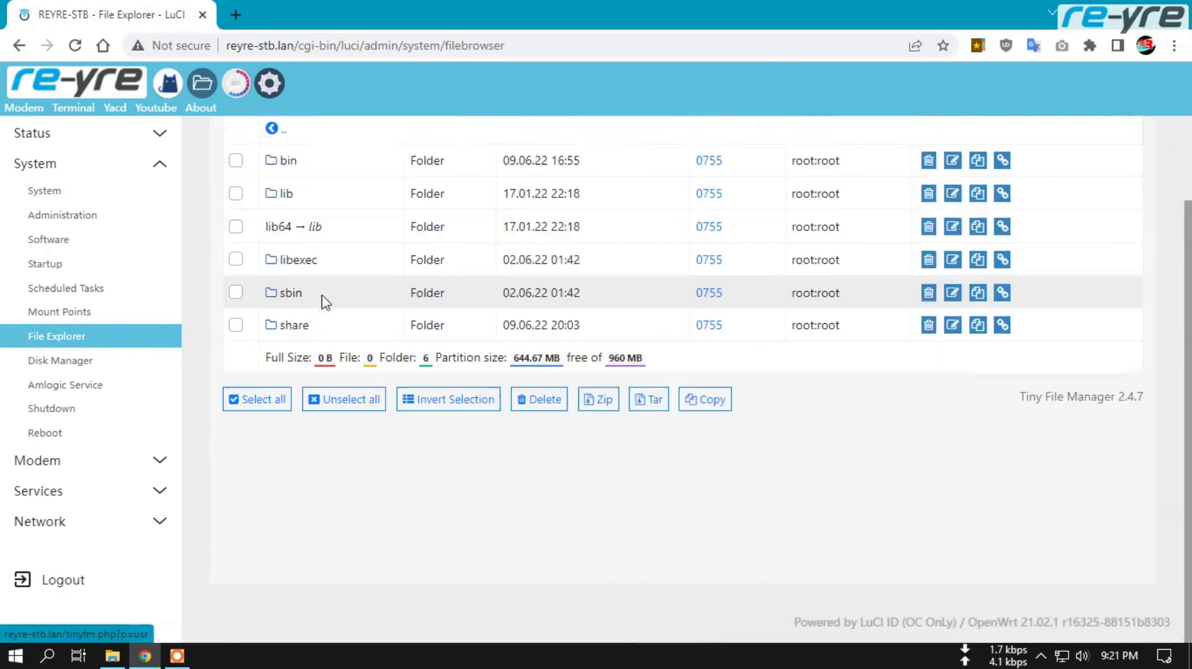
click(286, 205)
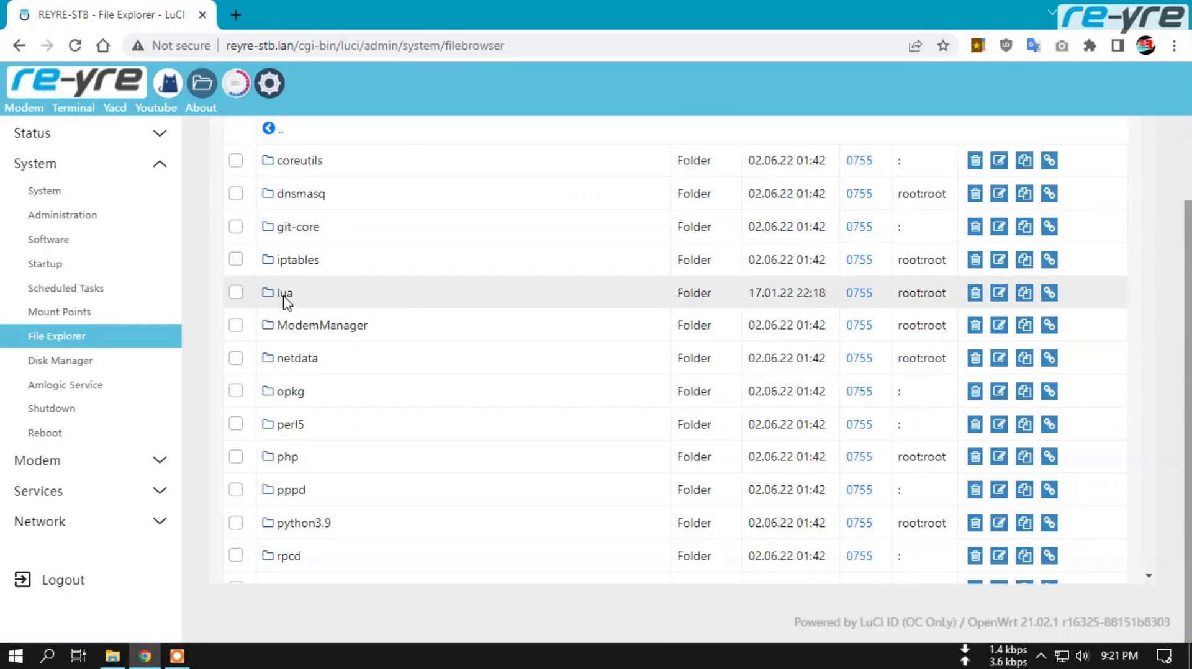
click(287, 301)
click(287, 162)
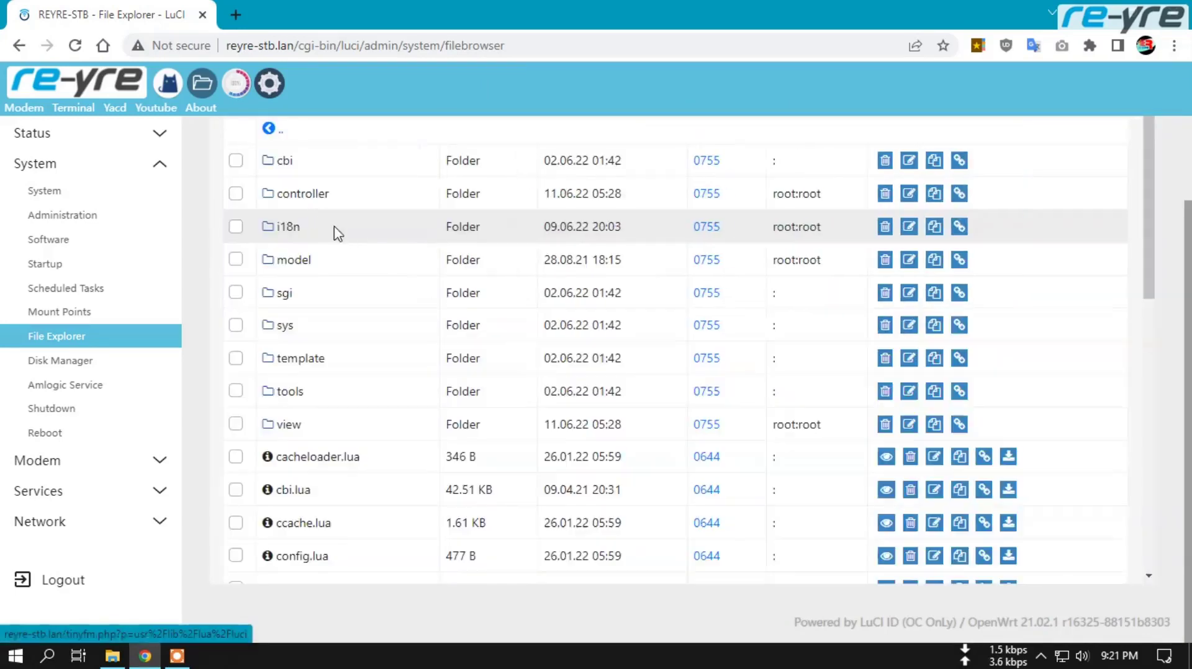
click(292, 425)
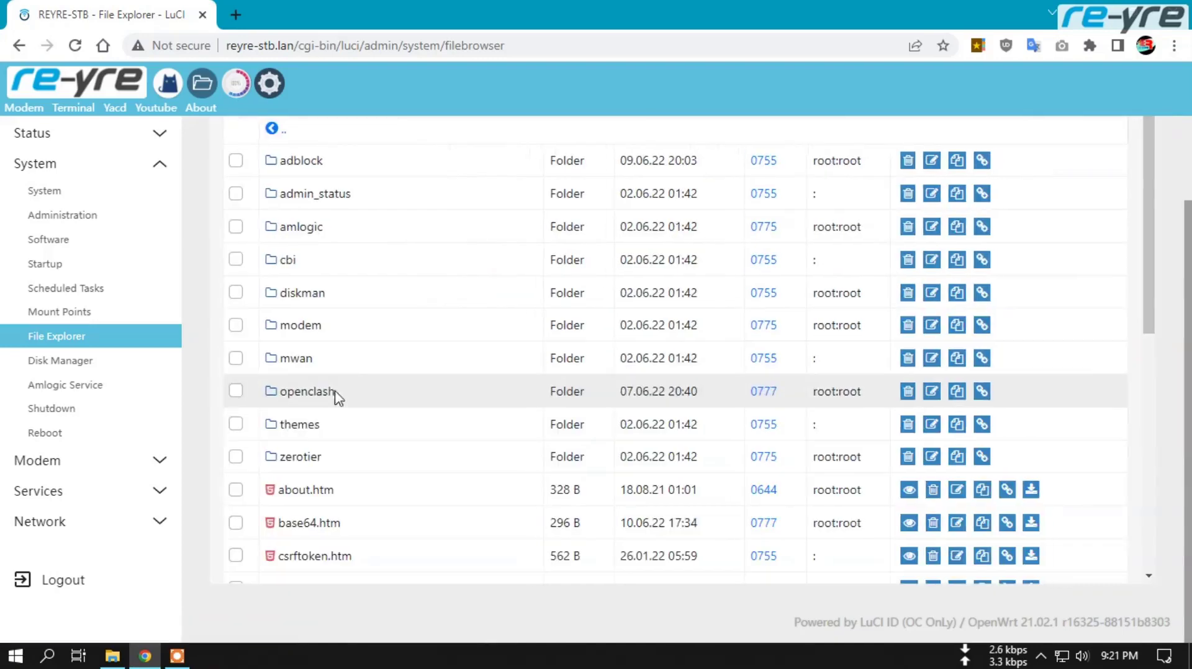
- Delete base64.htm from the view folder and confirm the deletion
scroll(336, 466, down, 2)
scroll(335, 467, down, 2)
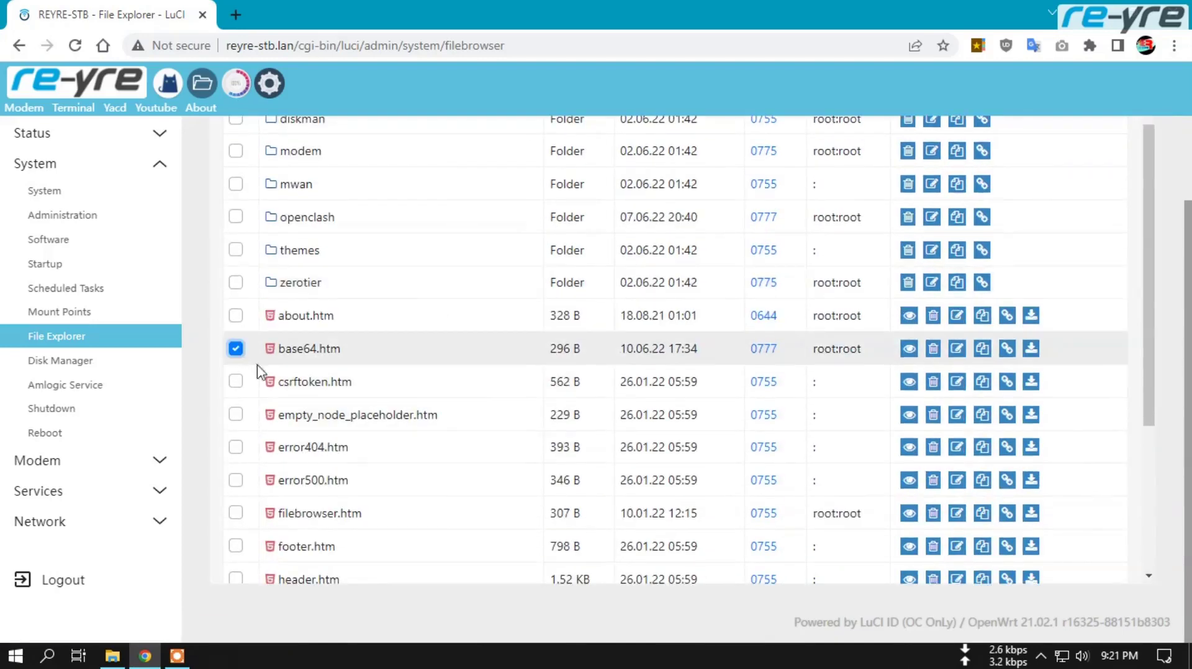
click(933, 350)
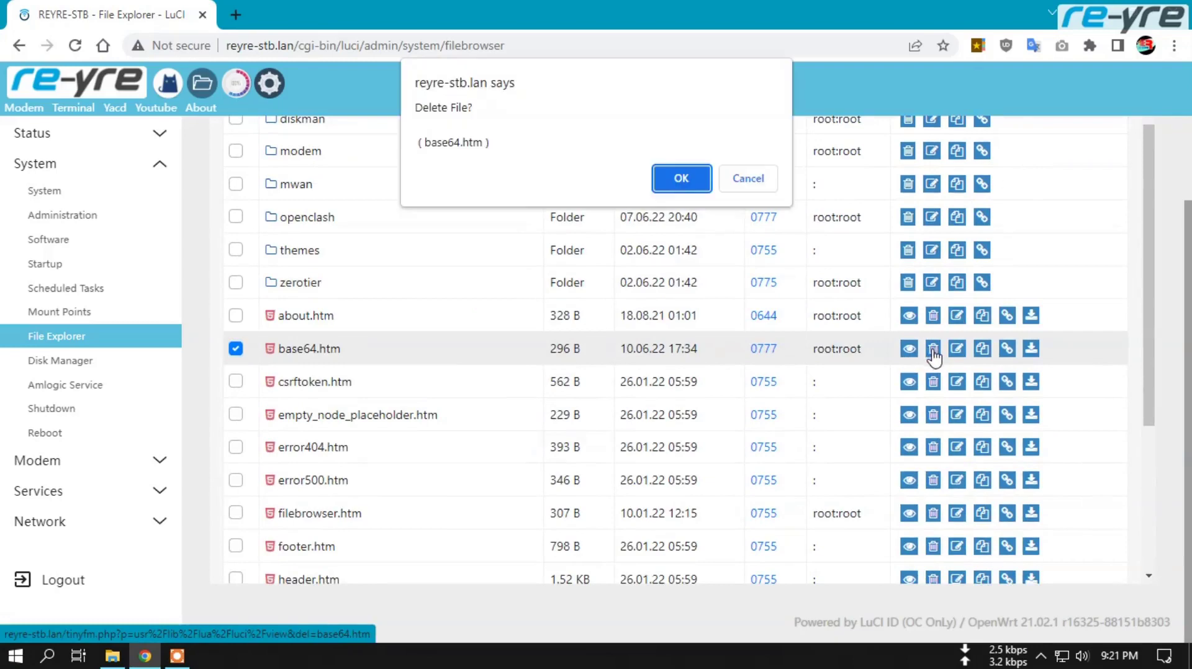
key(Return)
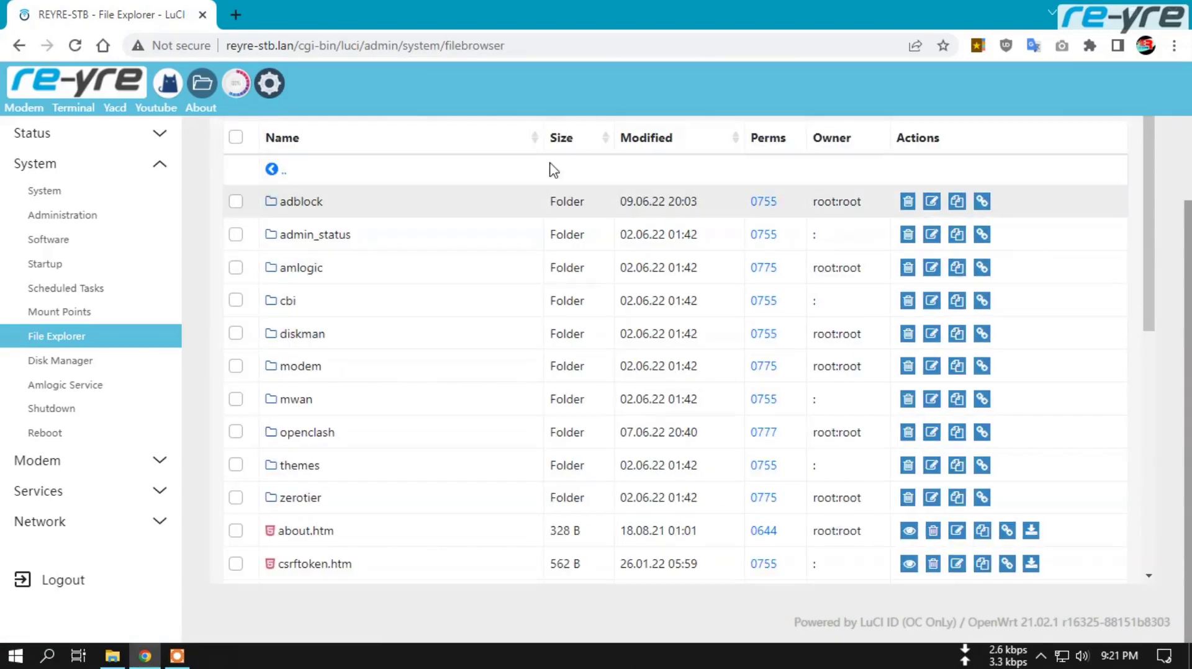
- Go to the usr/lib/lua/luci/controller folder and delete base64.lua from it
scroll(487, 252, up, 2)
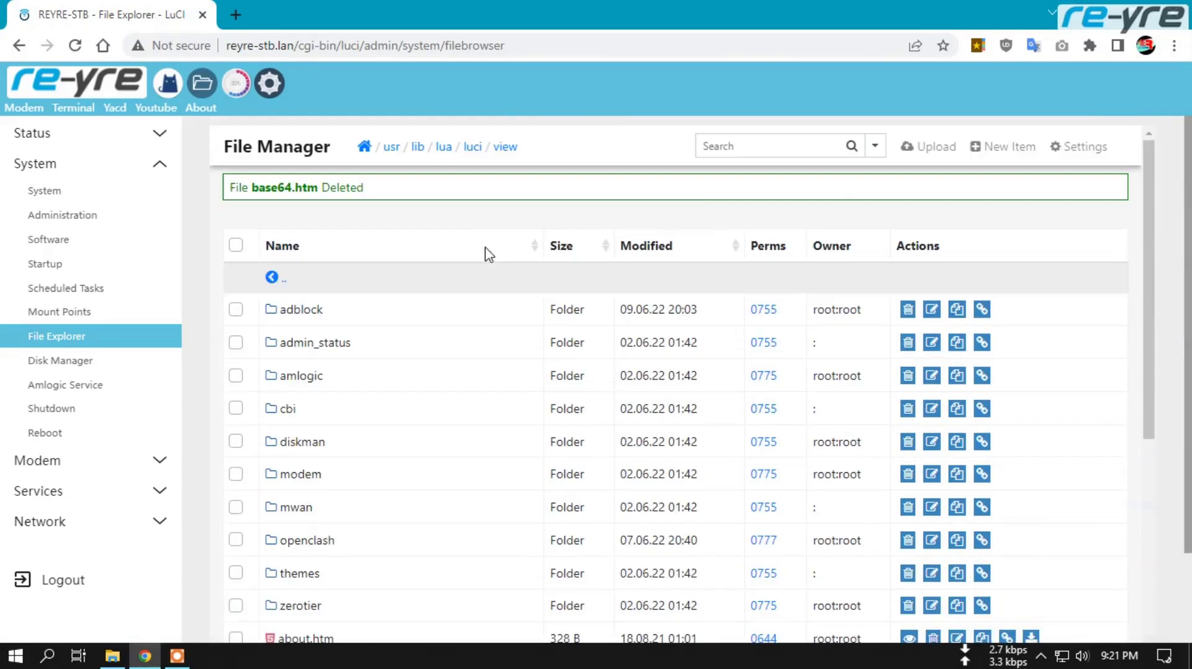
click(475, 150)
click(316, 304)
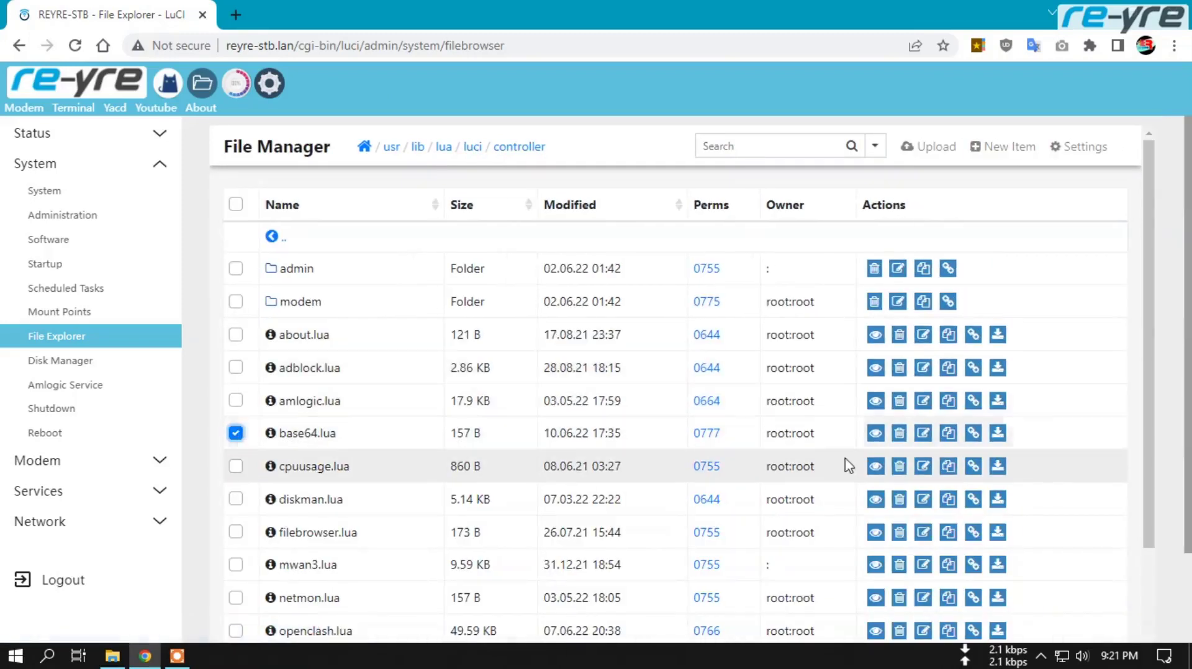
click(899, 437)
click(684, 179)
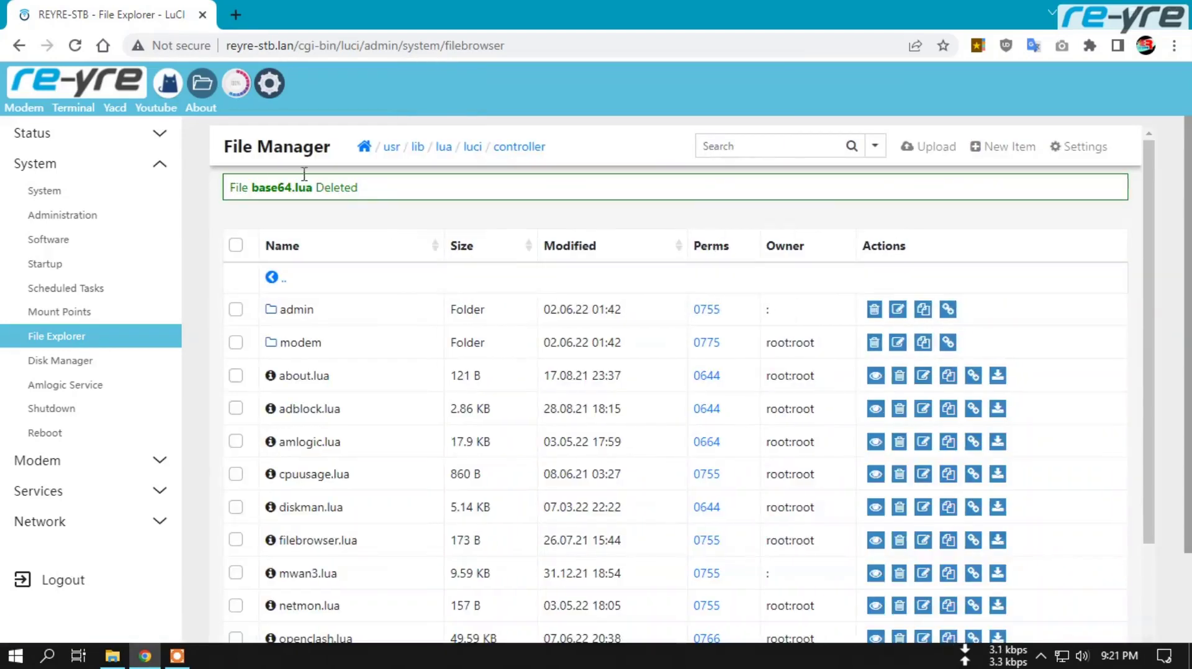
- Open the router's Overview page in a new browser tab and close the File Explorer tab
right_click(90, 85)
click(125, 95)
click(256, 18)
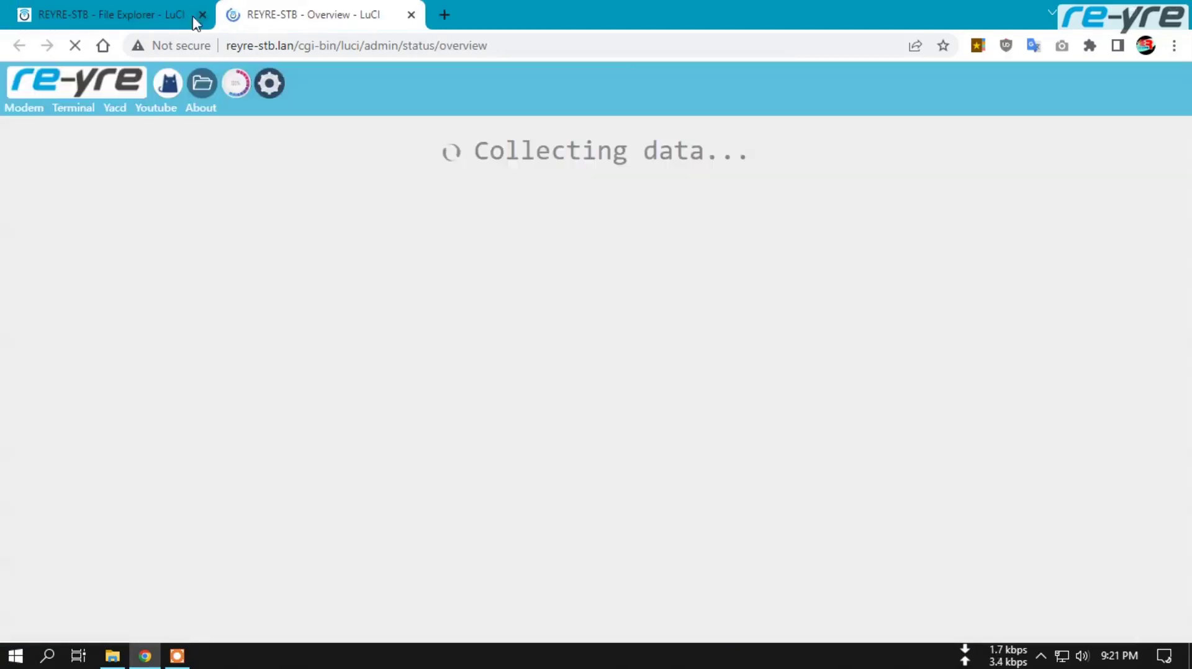
click(201, 14)
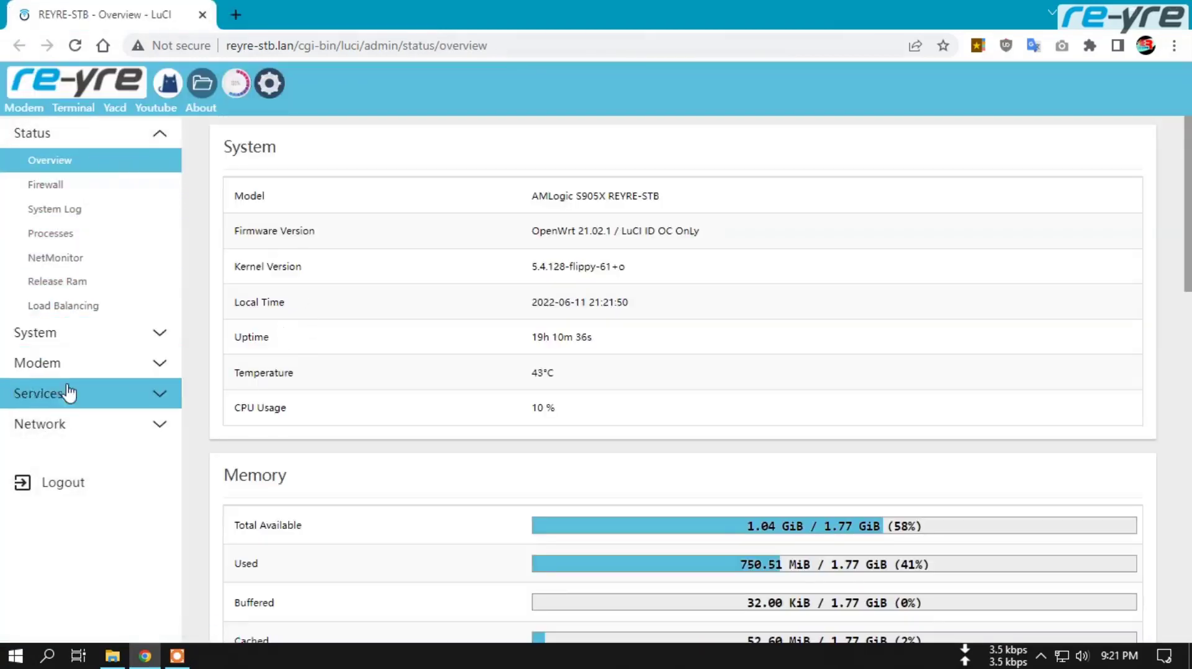
- Check the entries listed under System, Modem, Services and Network for the Base64 tool
click(159, 337)
click(157, 472)
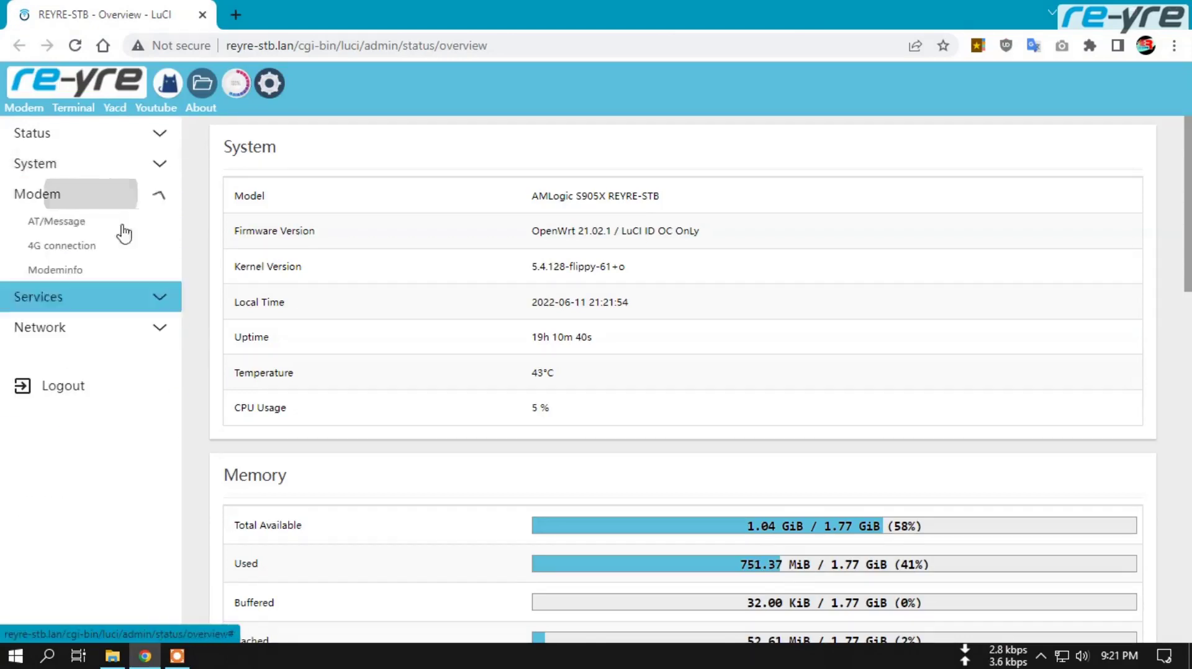
click(156, 300)
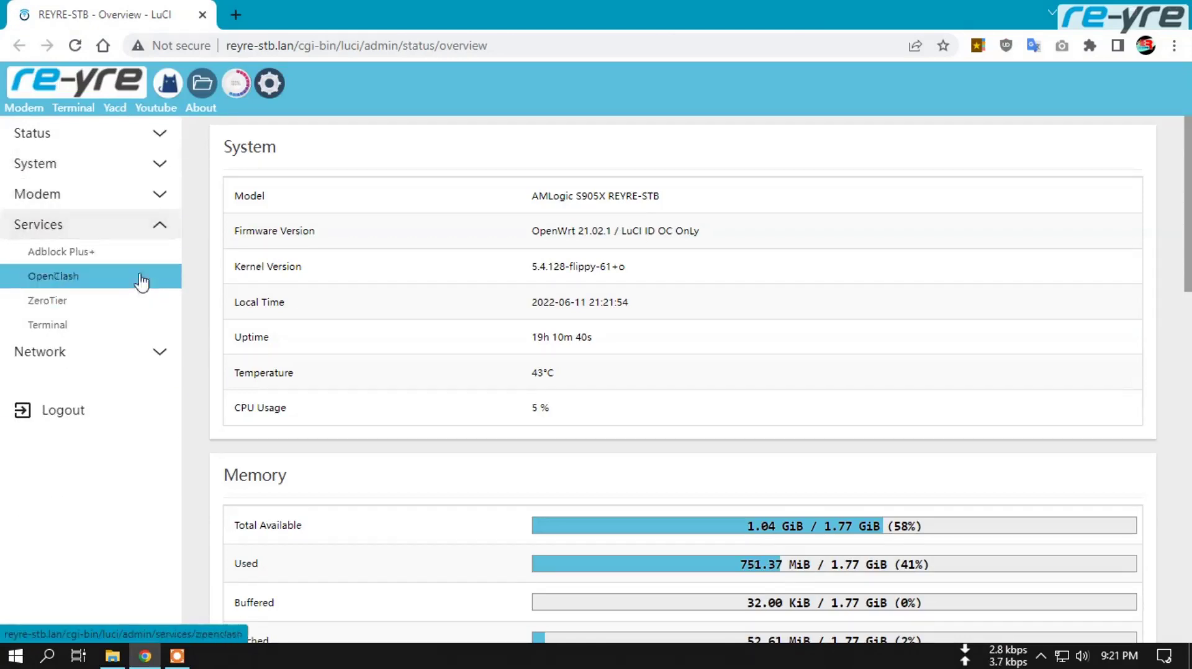
click(156, 353)
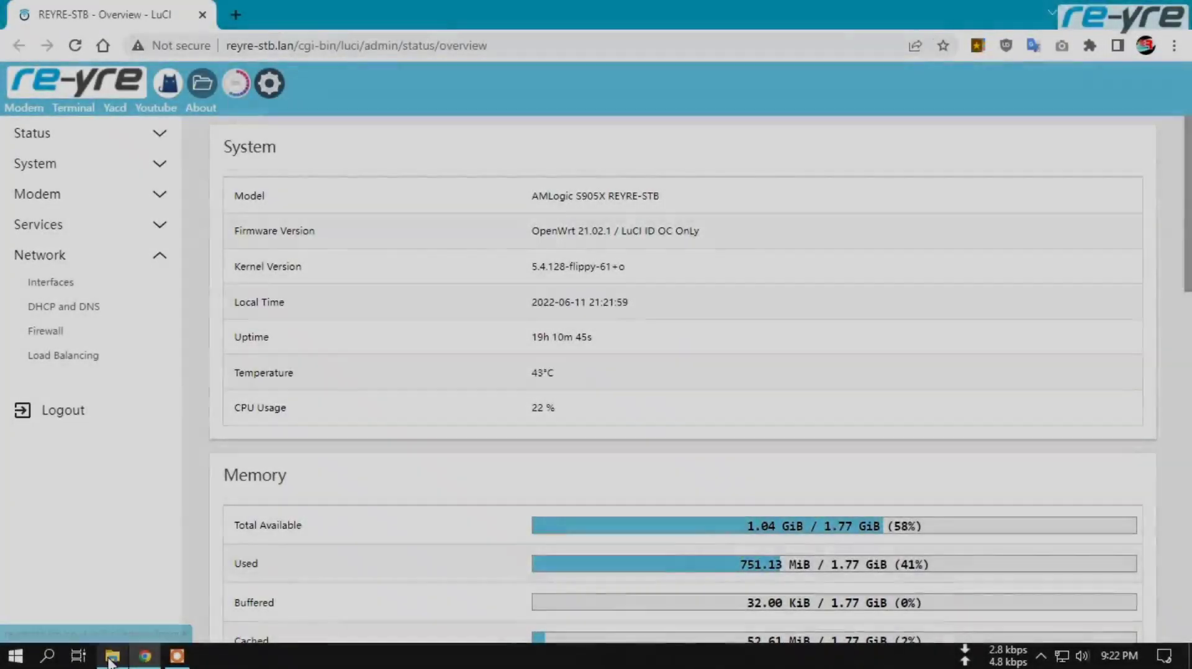
- Review the local base64 files in Downloads > Luci > base64 in Windows File Explorer and open the router's File Explorer page in Chrome
click(112, 656)
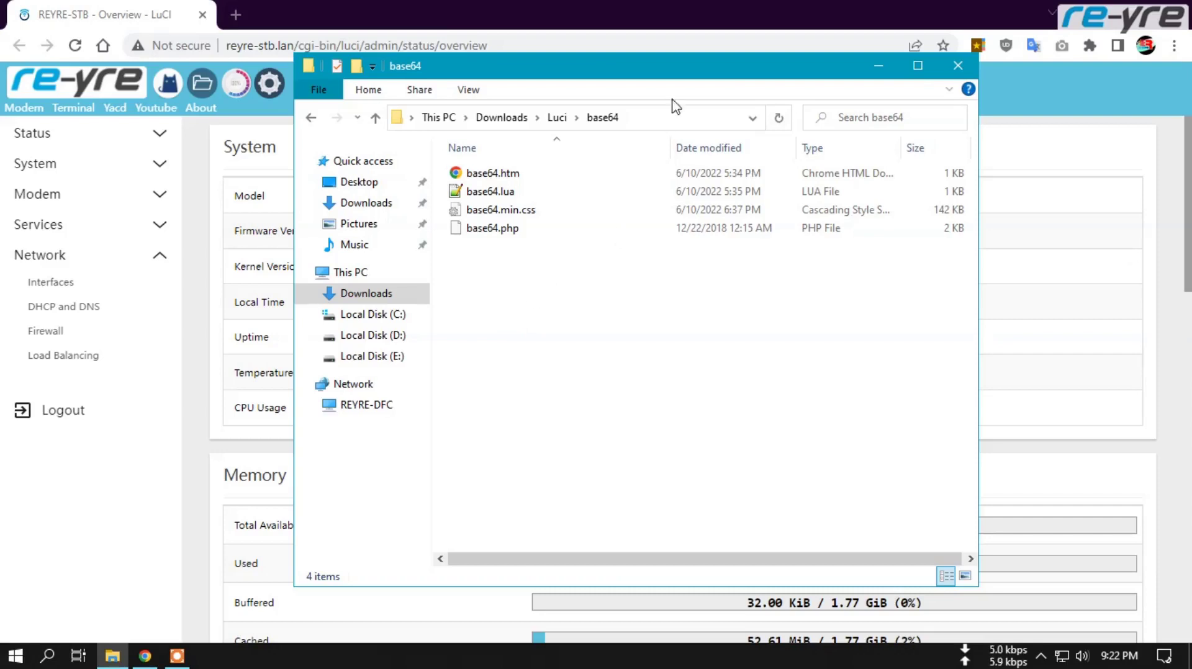
drag(655, 74, 686, 93)
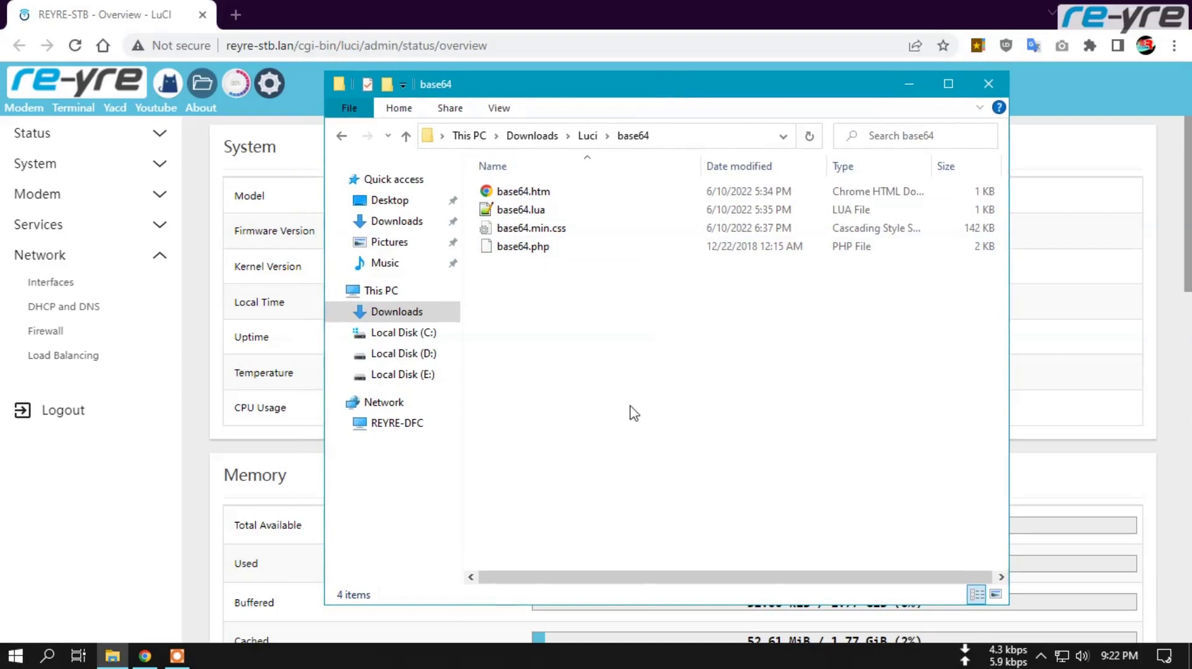
click(93, 164)
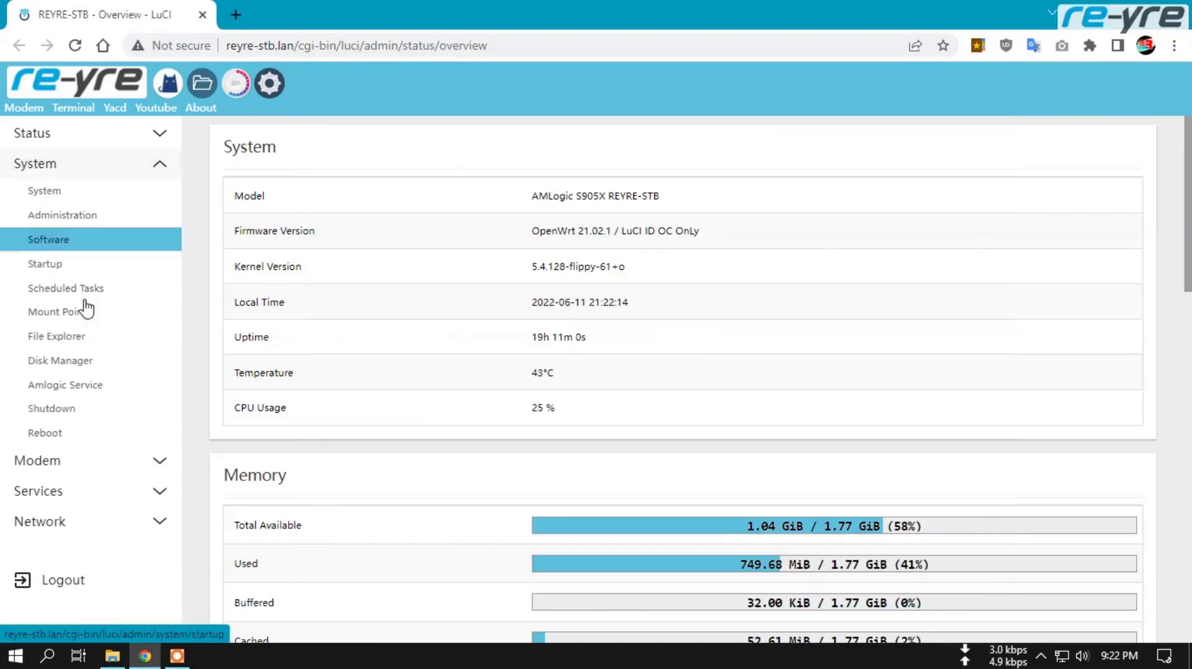
click(85, 341)
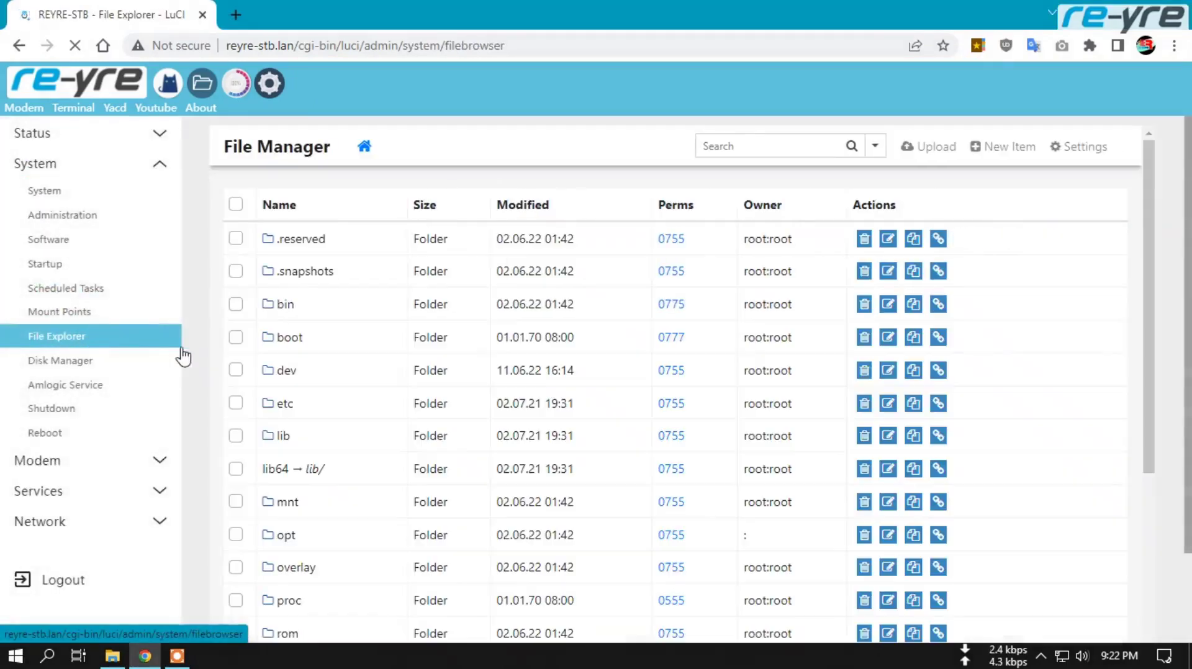
click(113, 656)
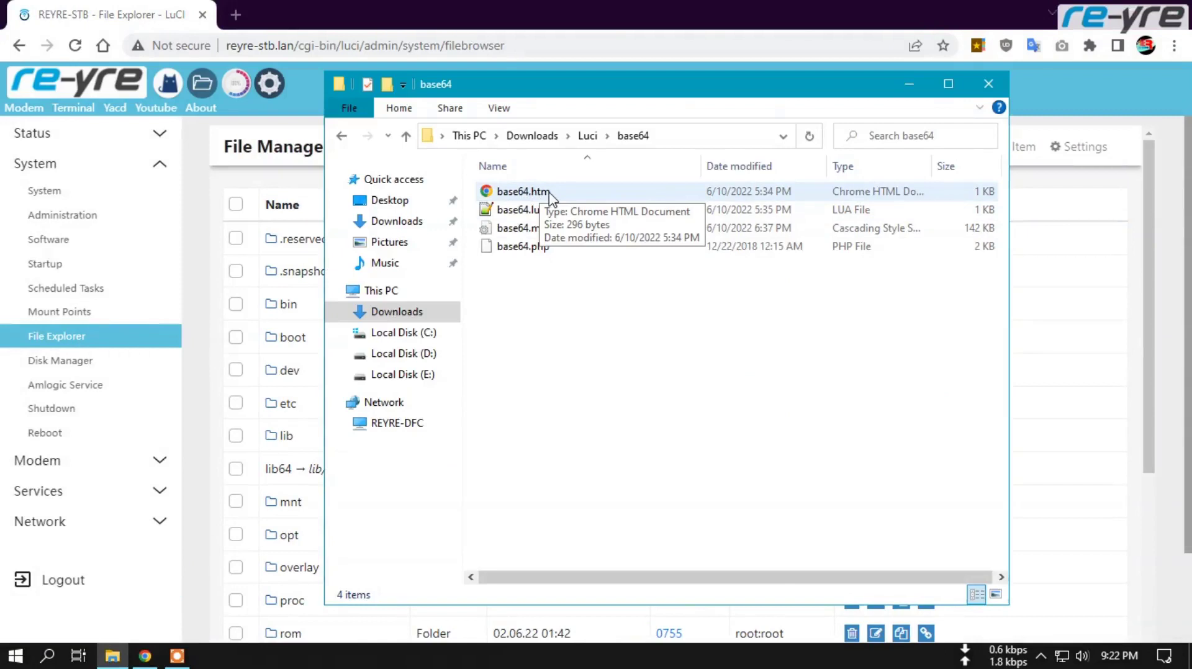
click(202, 407)
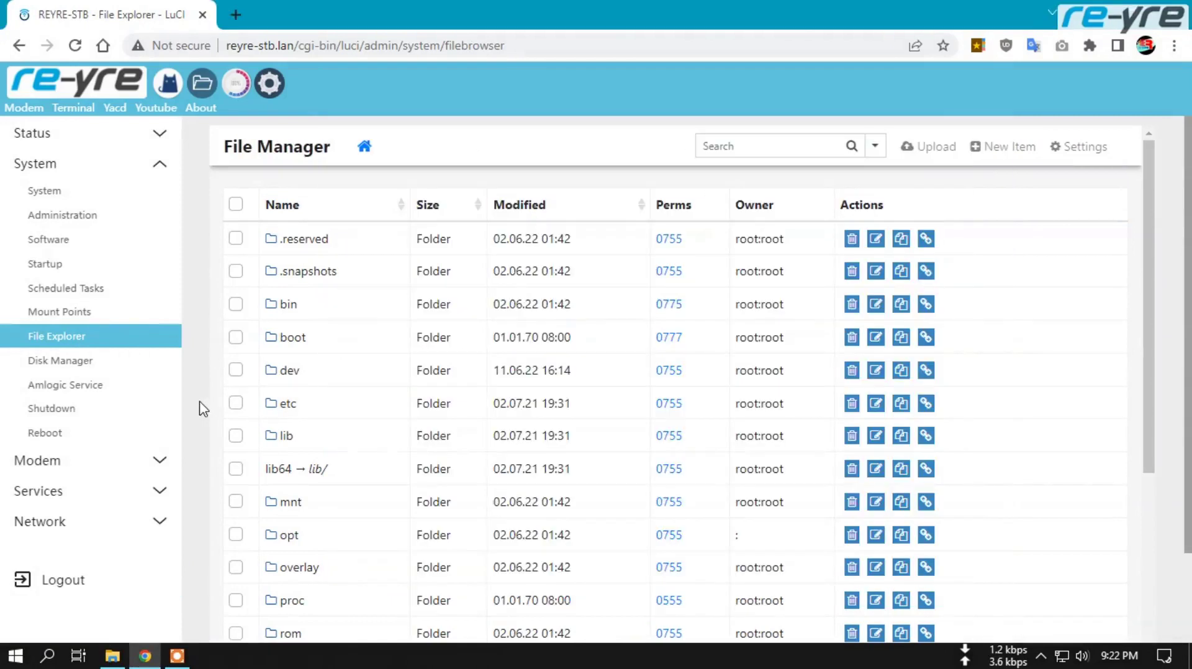
- Go to the usr/lib/lua/luci/view folder in the router's file manager
scroll(204, 422, down, 2)
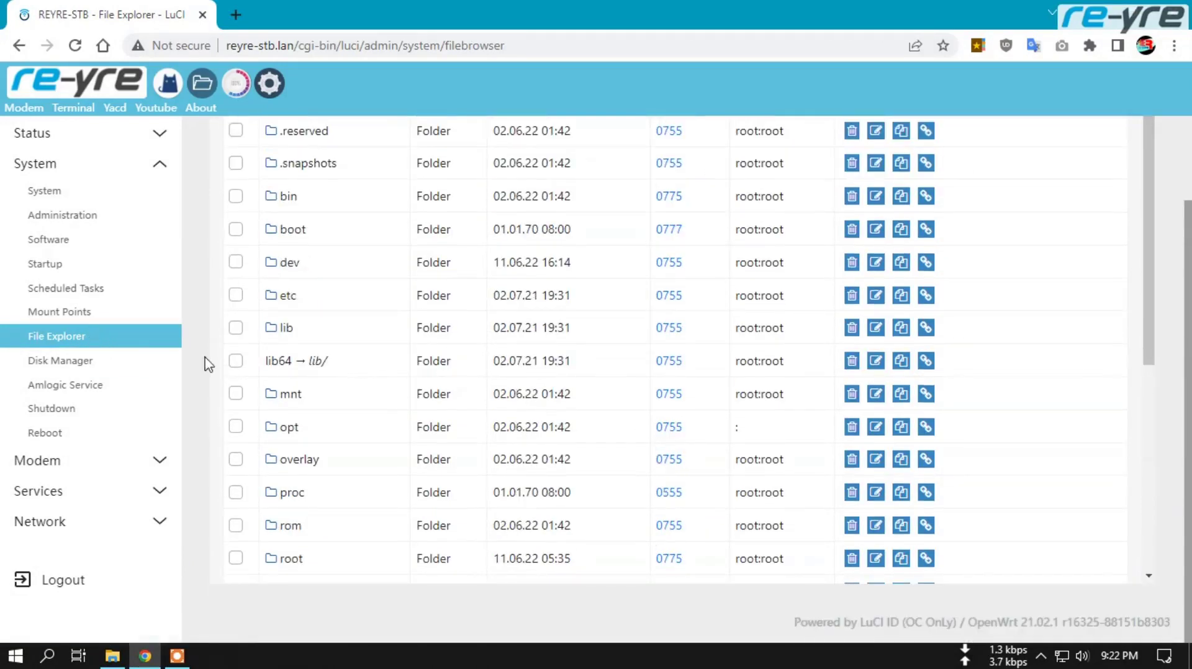
scroll(313, 475, up, 1)
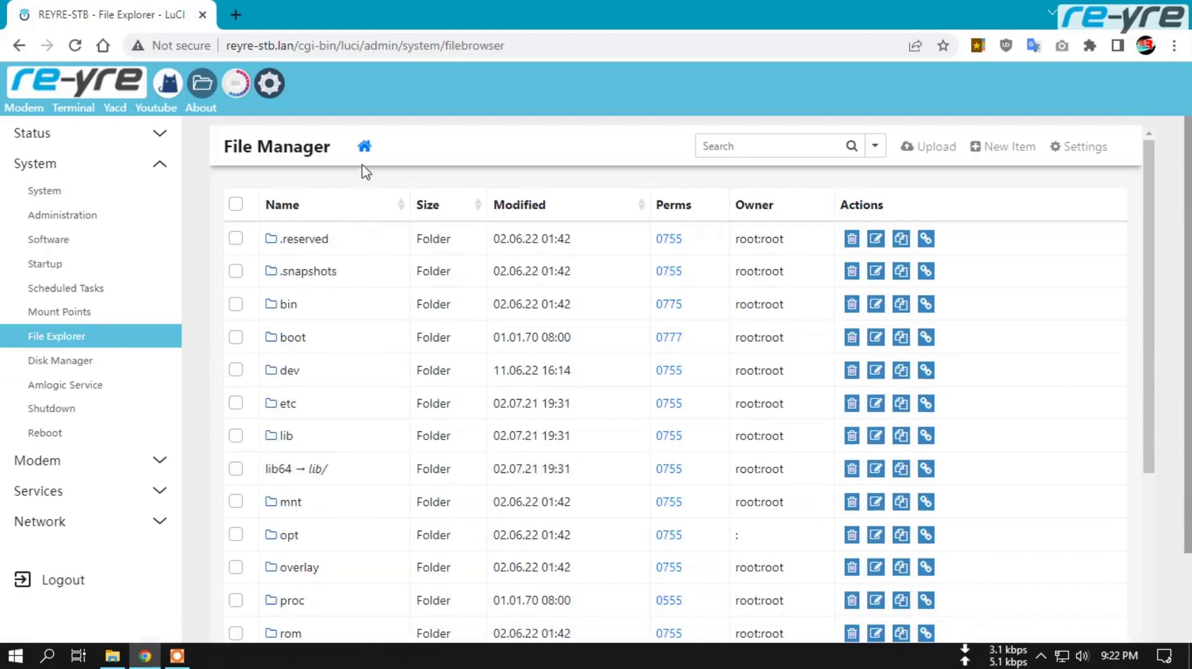
scroll(335, 301, down, 5)
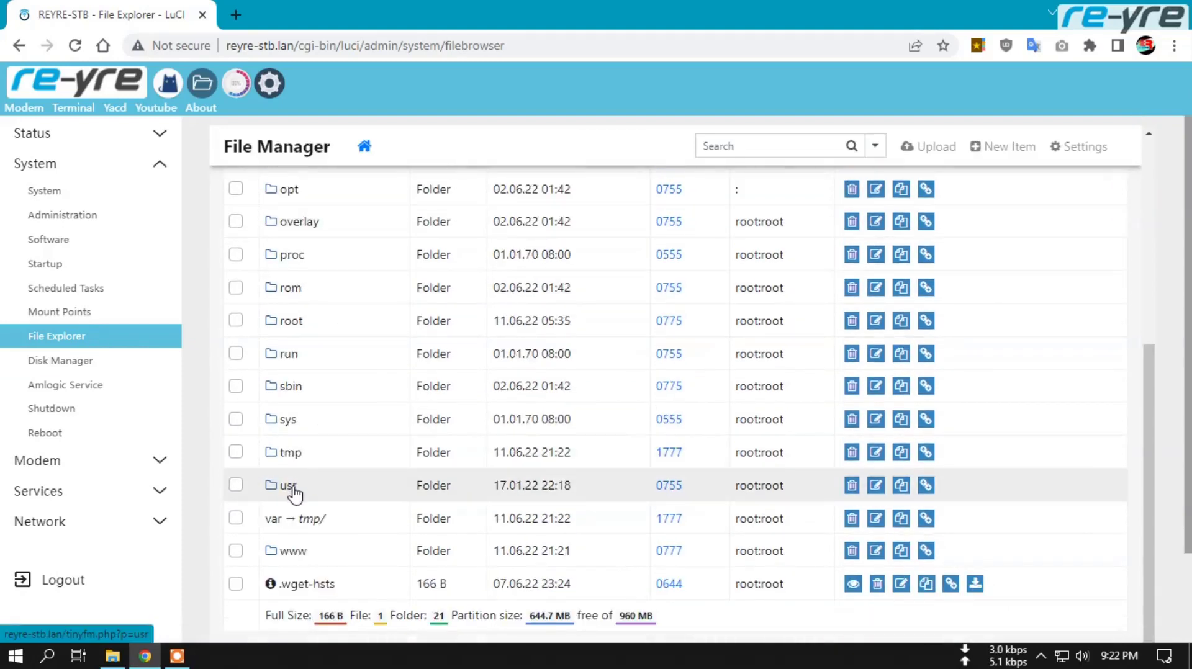
click(295, 488)
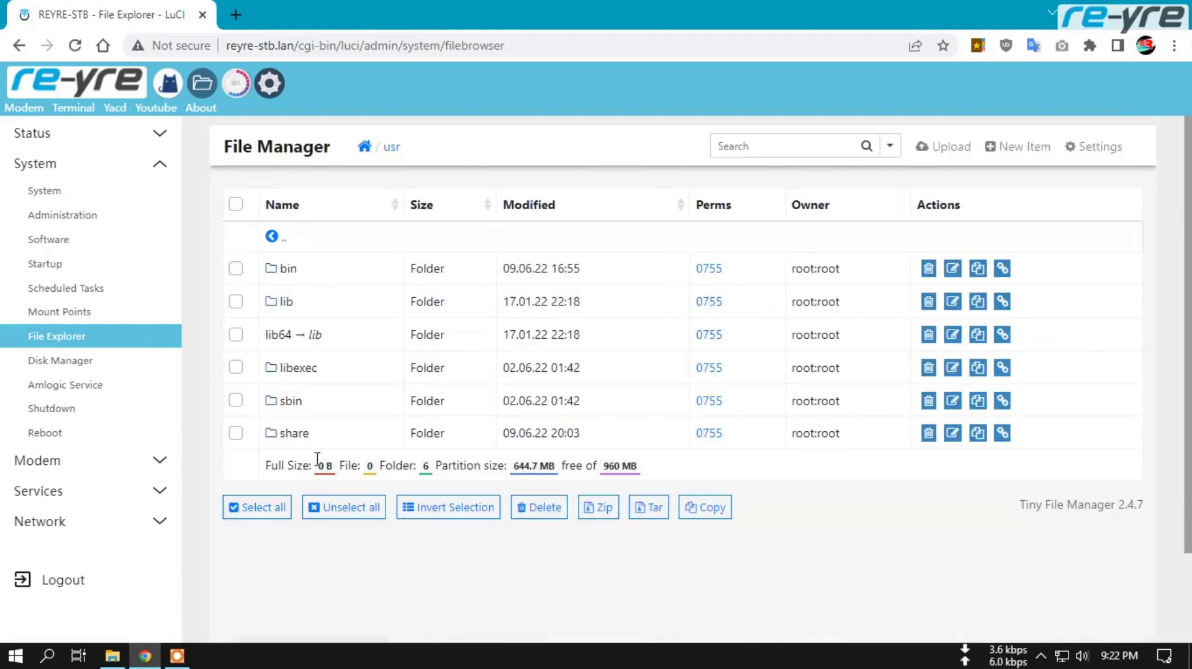
click(285, 302)
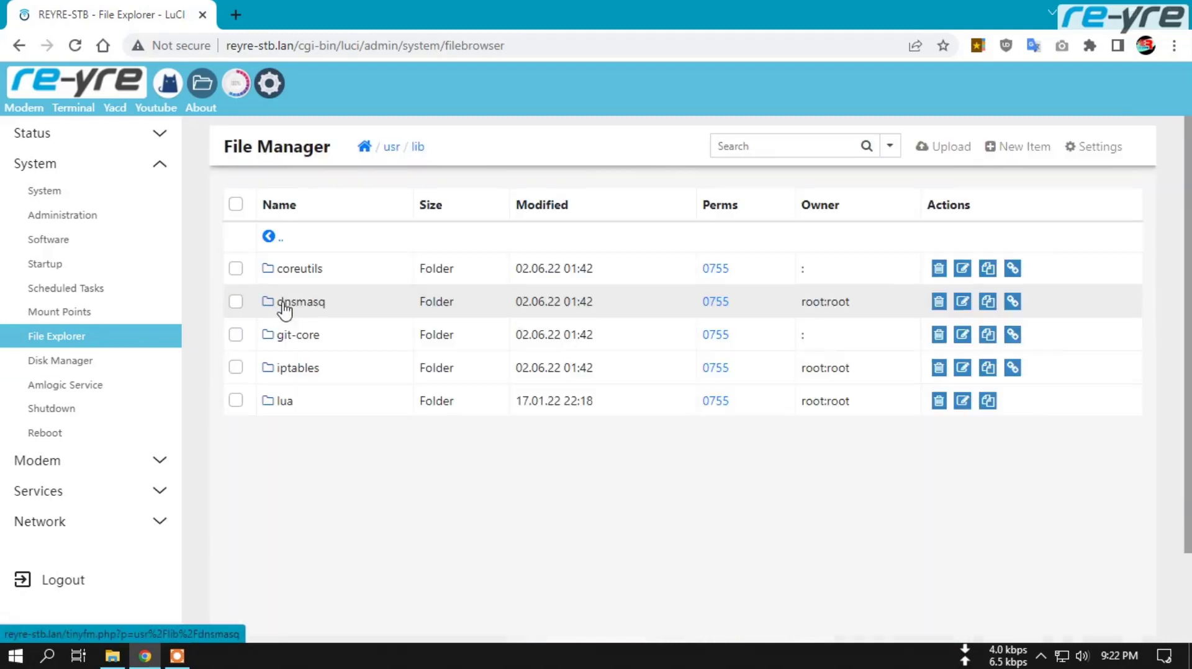
click(285, 402)
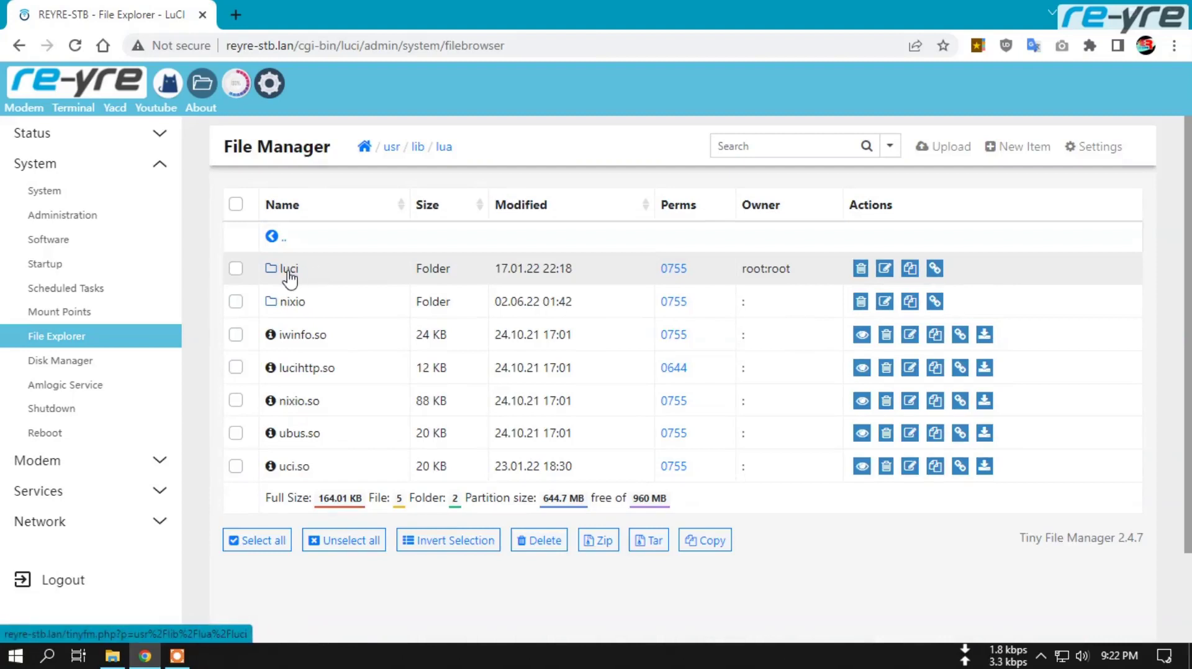
click(288, 273)
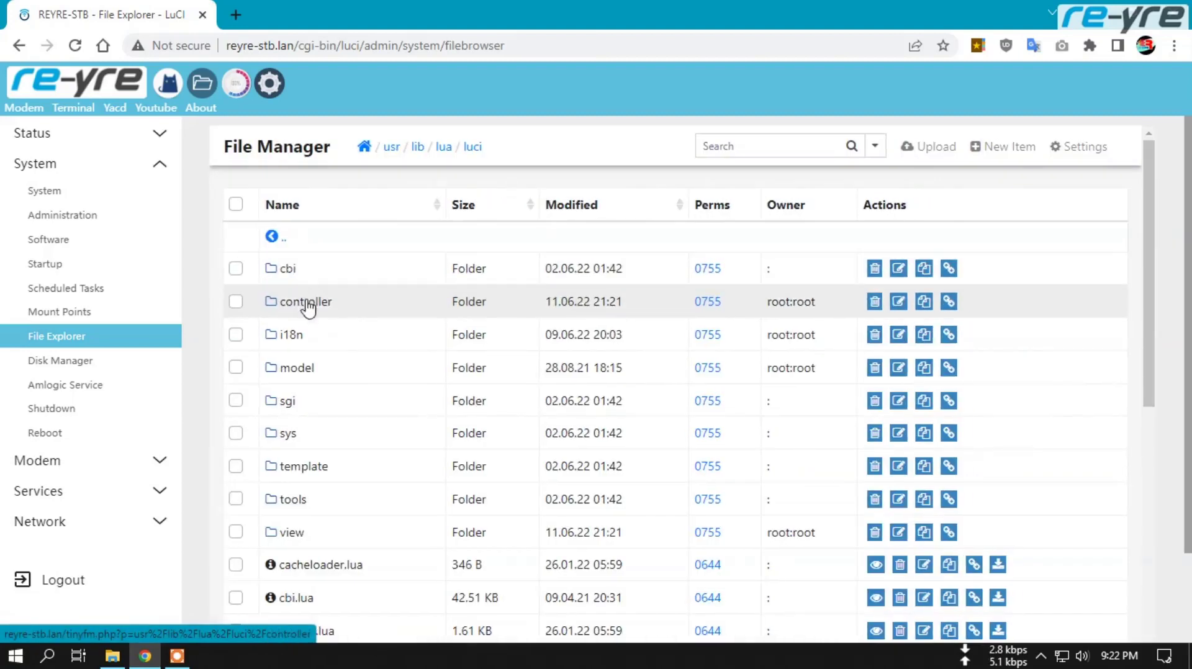
click(291, 537)
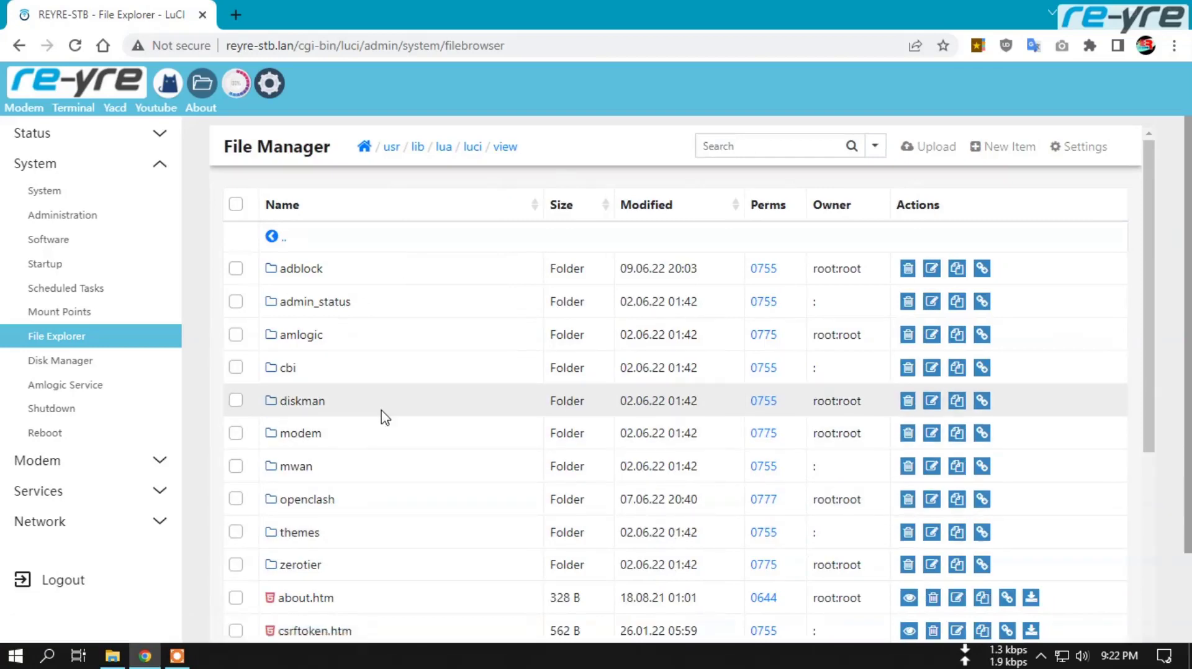
scroll(383, 415, down, 5)
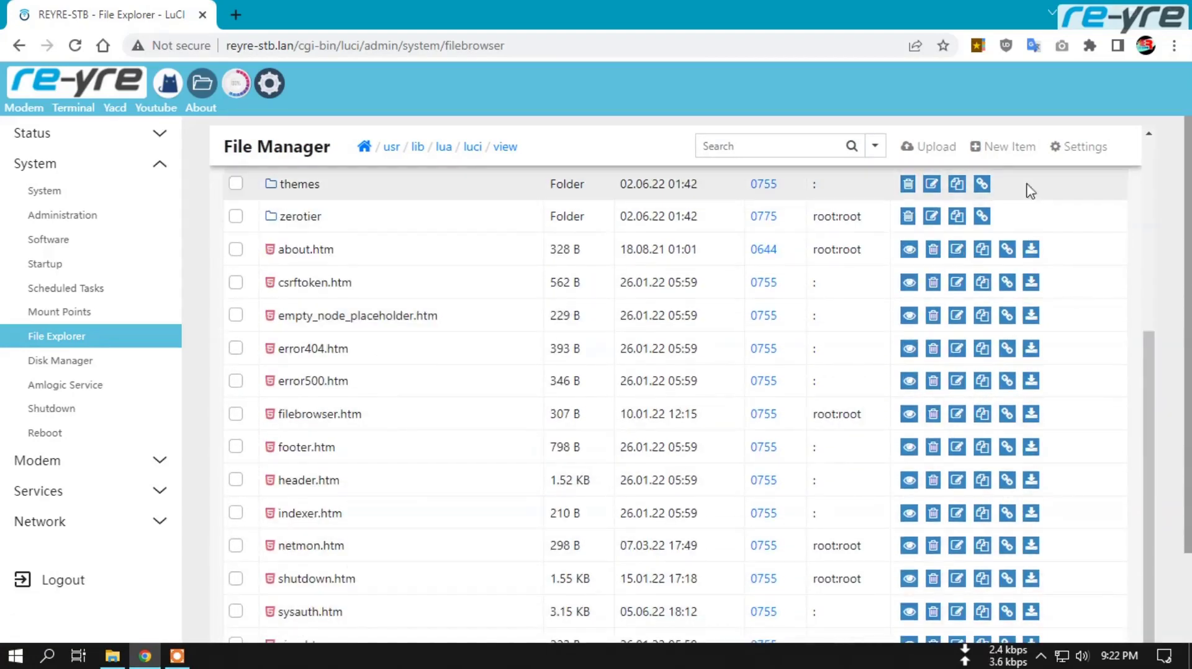
- Upload base64.htm from the local Downloads > Luci > base64 folder into the router's usr/lib/lua/luci/view folder
click(111, 656)
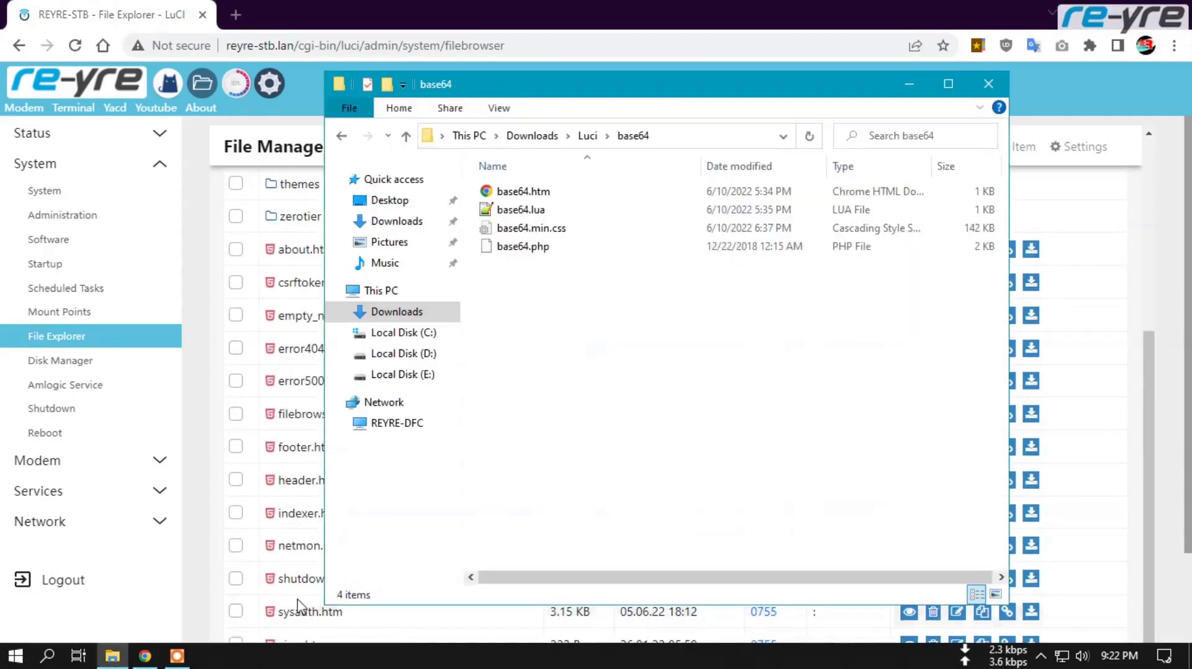
click(801, 31)
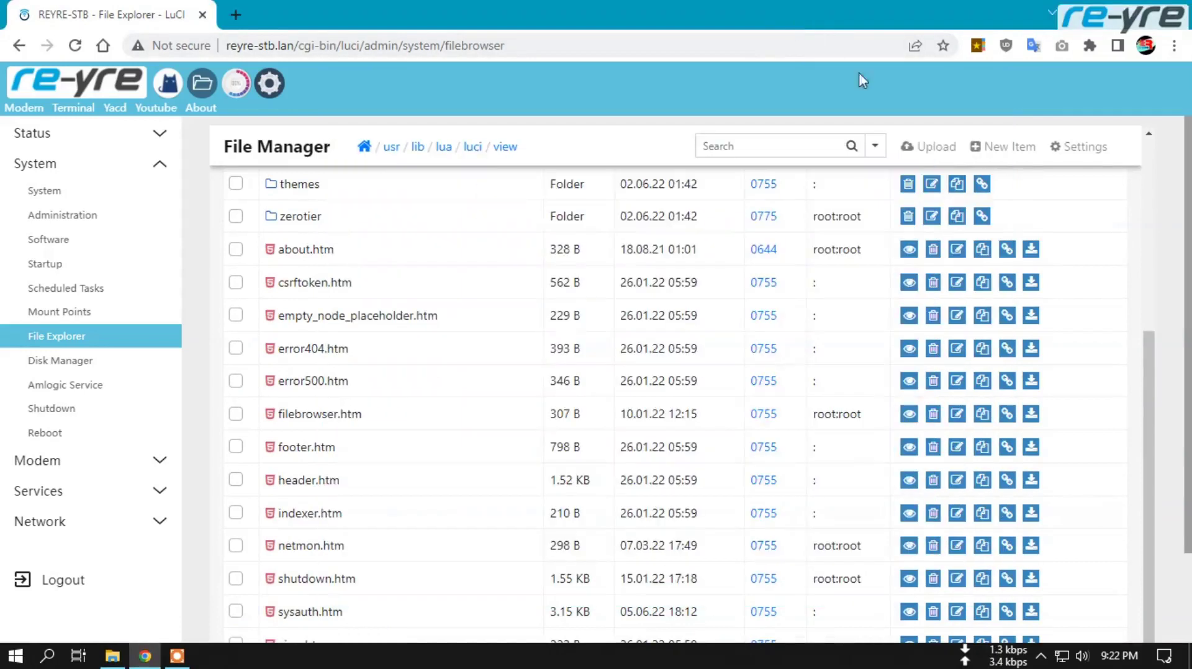
click(931, 156)
click(660, 366)
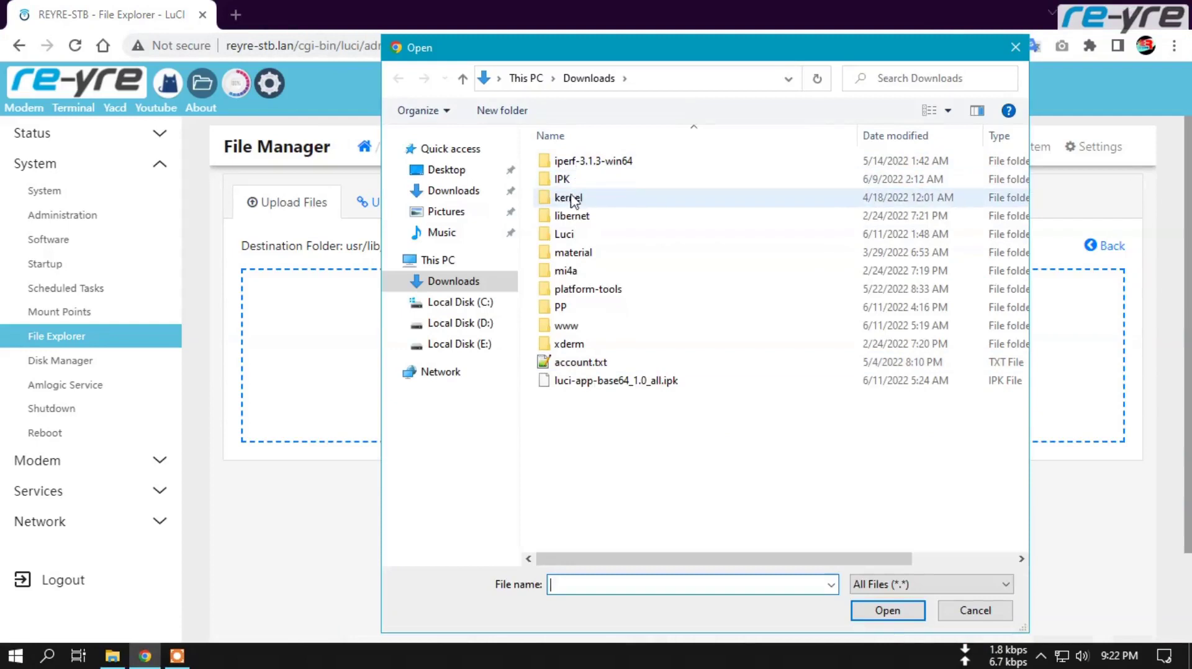
double_click(566, 235)
double_click(571, 162)
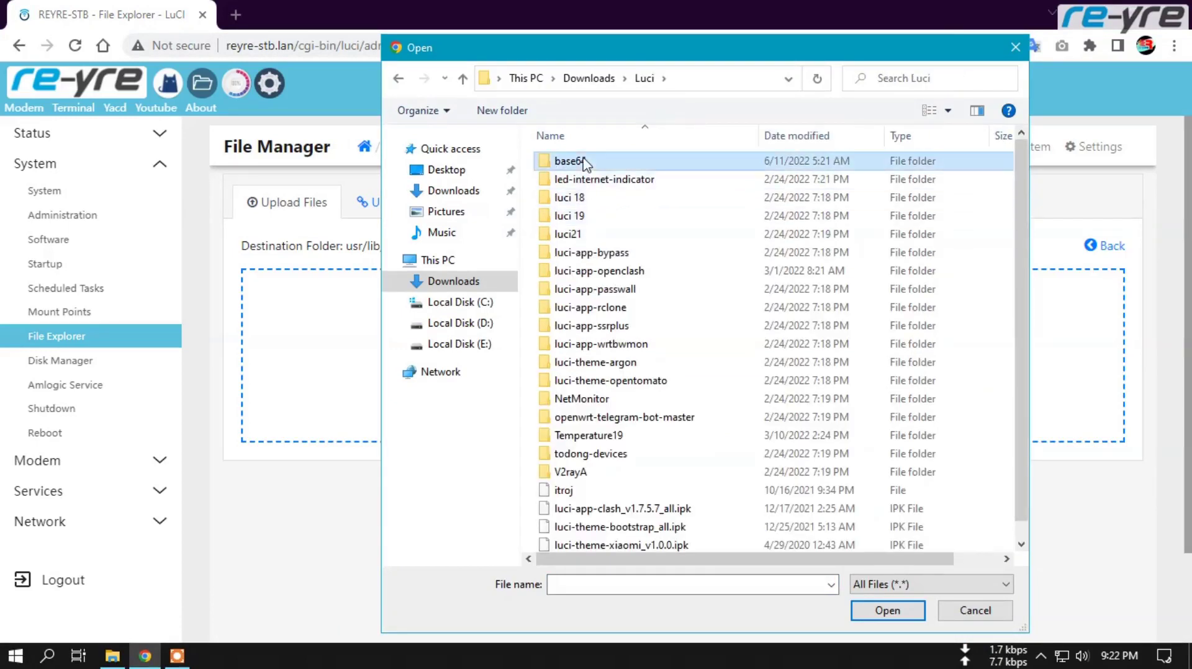
click(581, 162)
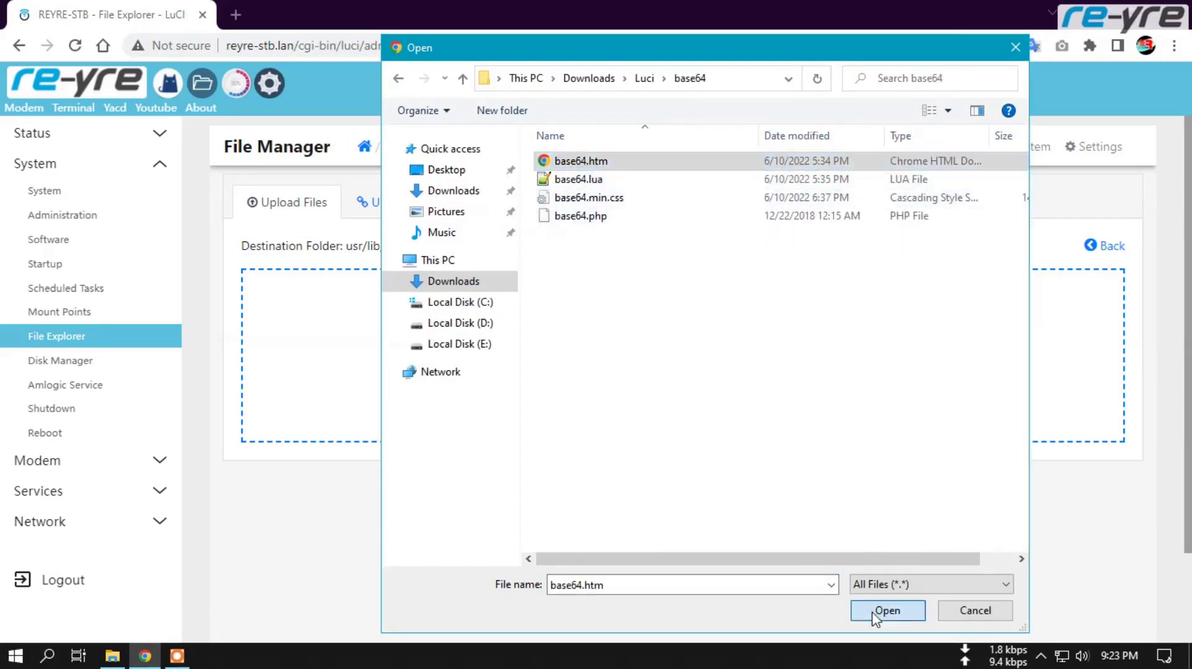
click(881, 612)
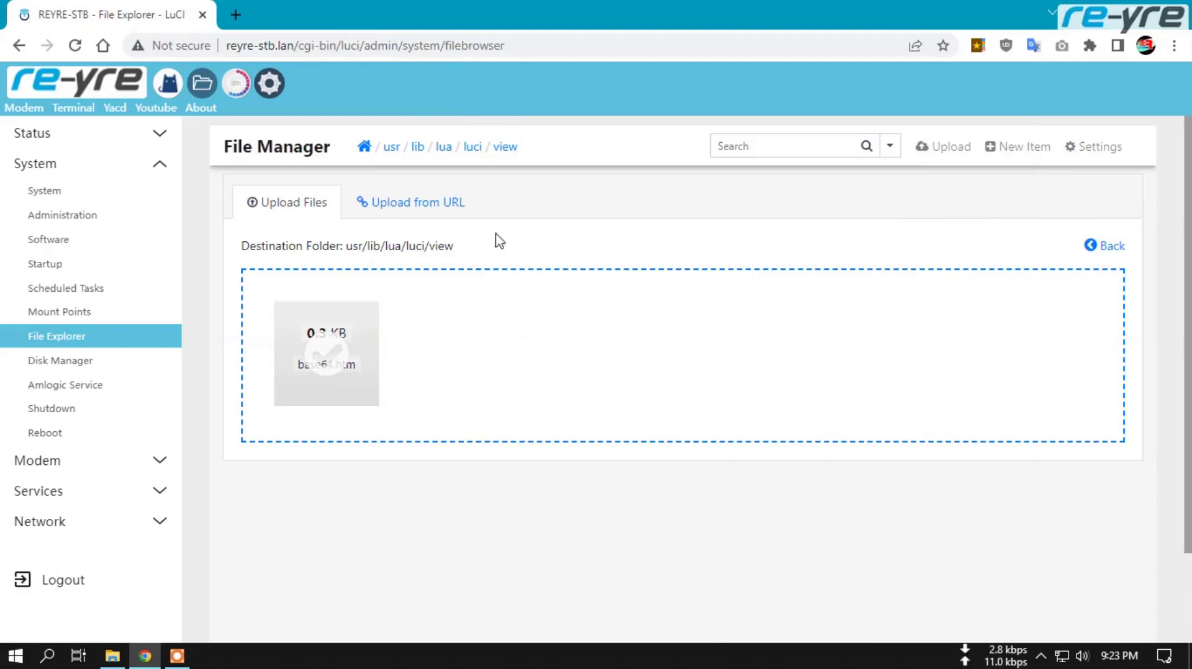
- Go to the usr/lib/lua/luci/controller folder and upload the local base64.lua file into it
click(473, 153)
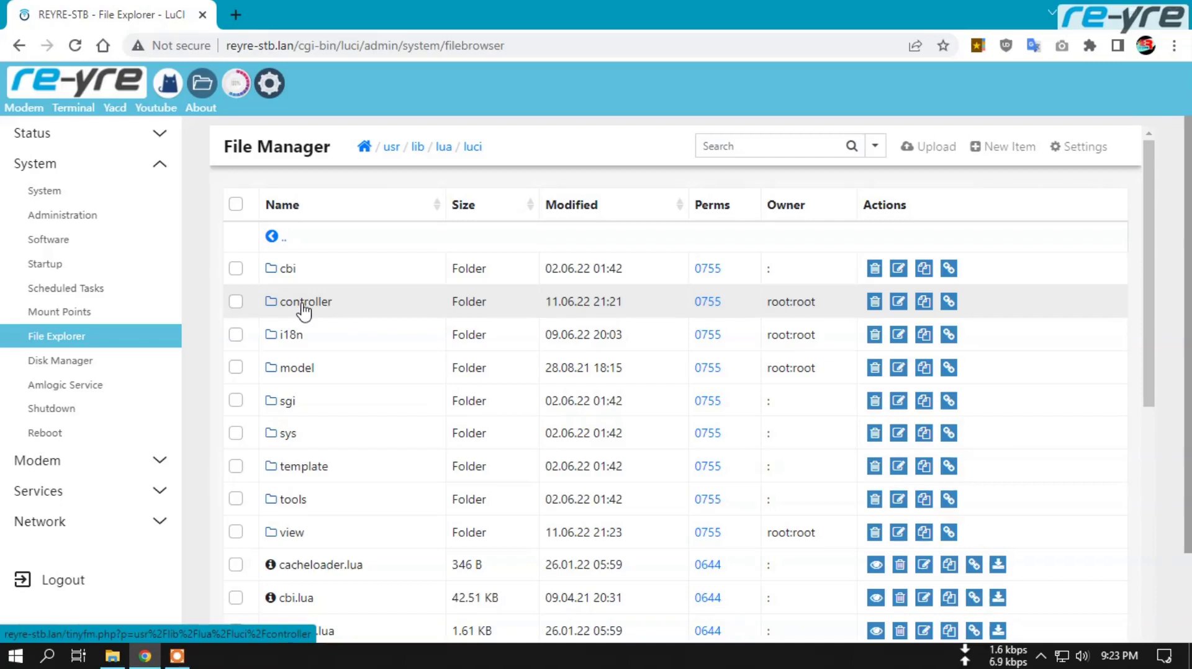
click(304, 303)
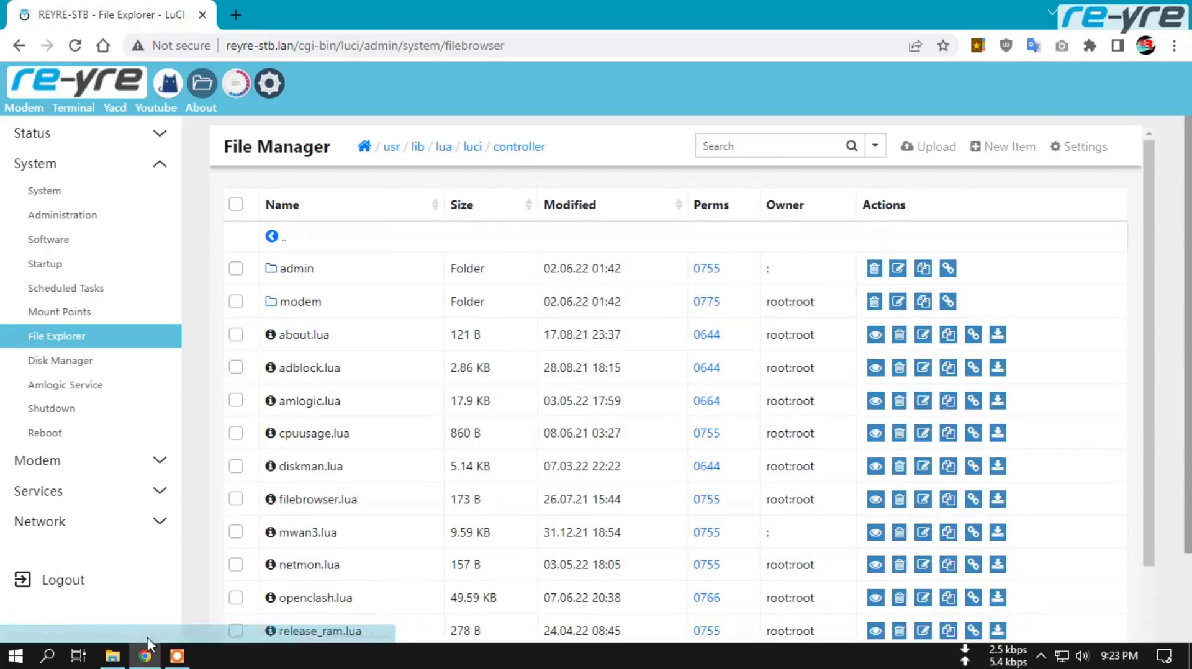
click(112, 656)
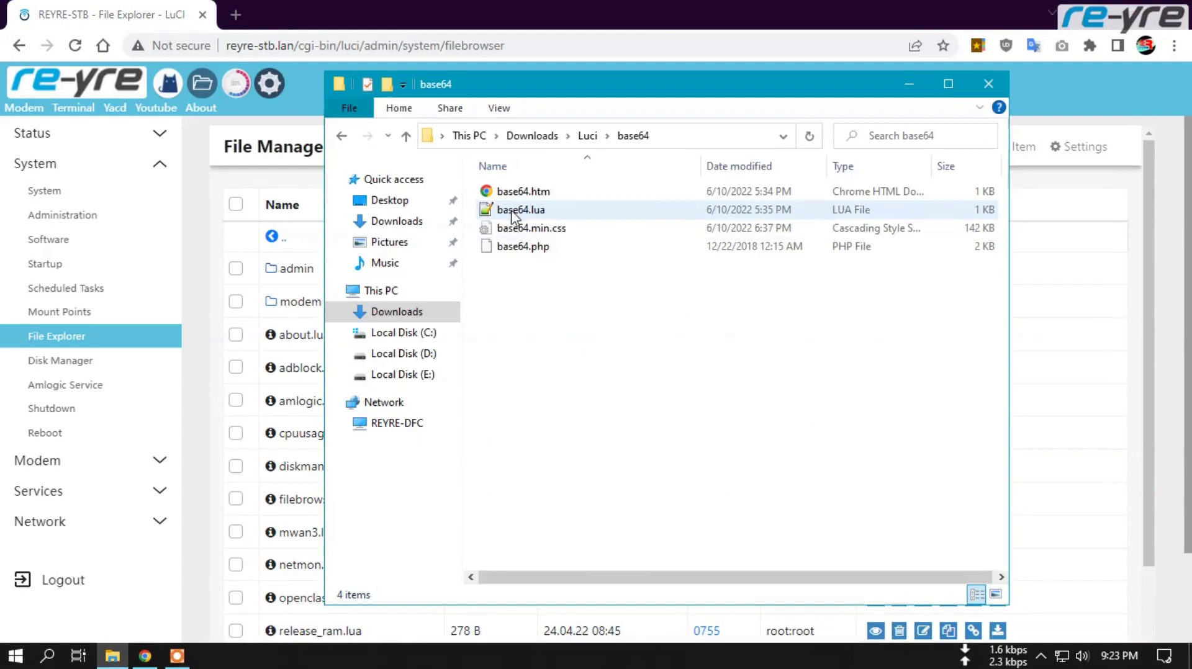
click(524, 214)
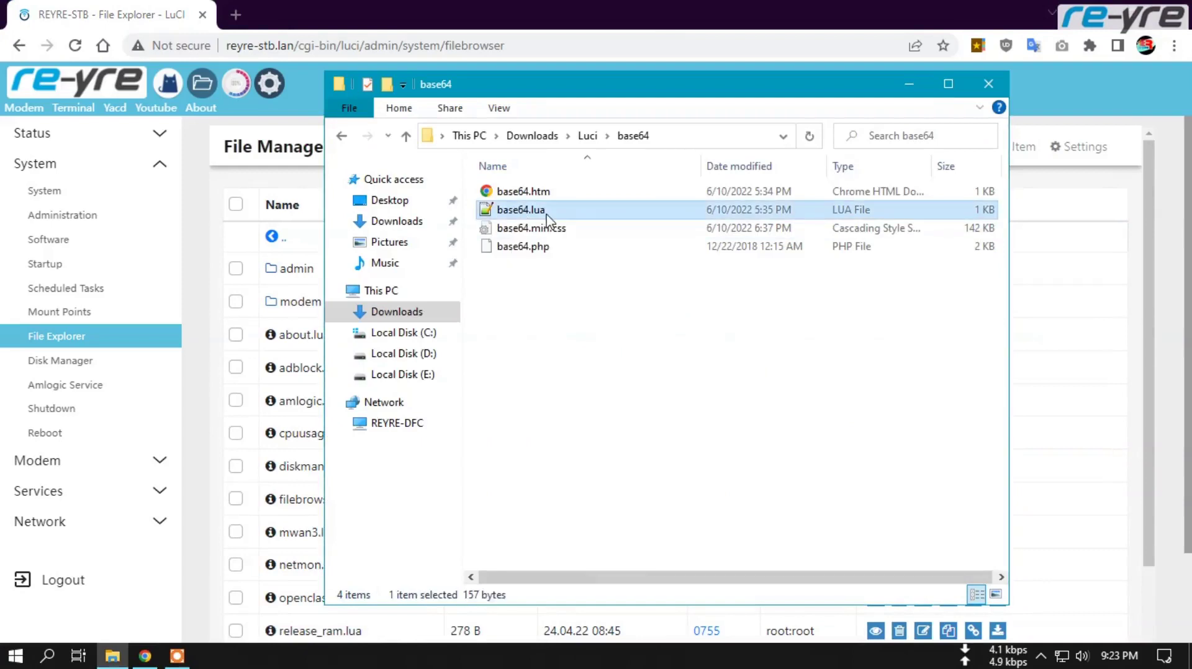
click(789, 2)
click(935, 151)
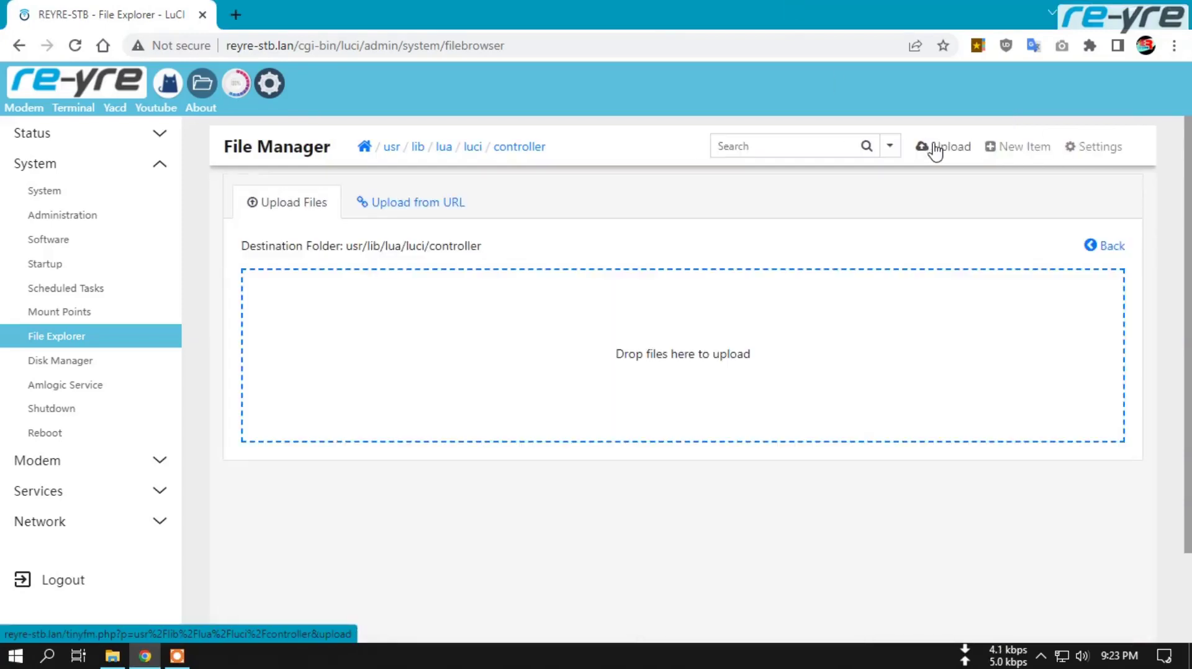
click(685, 364)
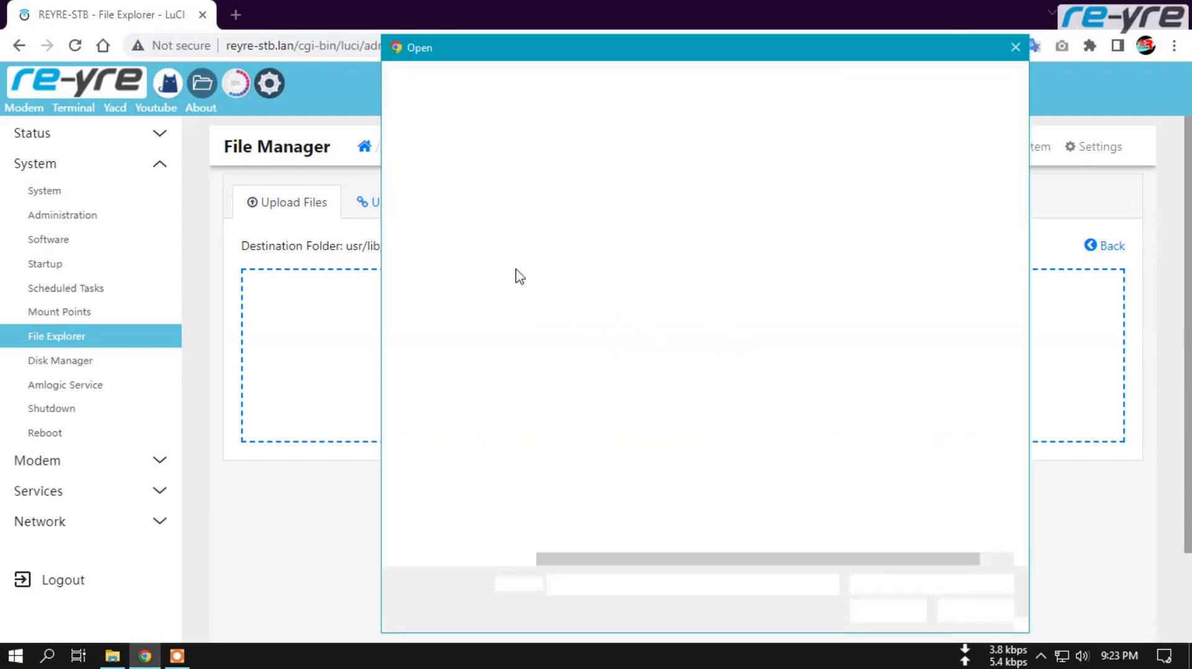
click(578, 179)
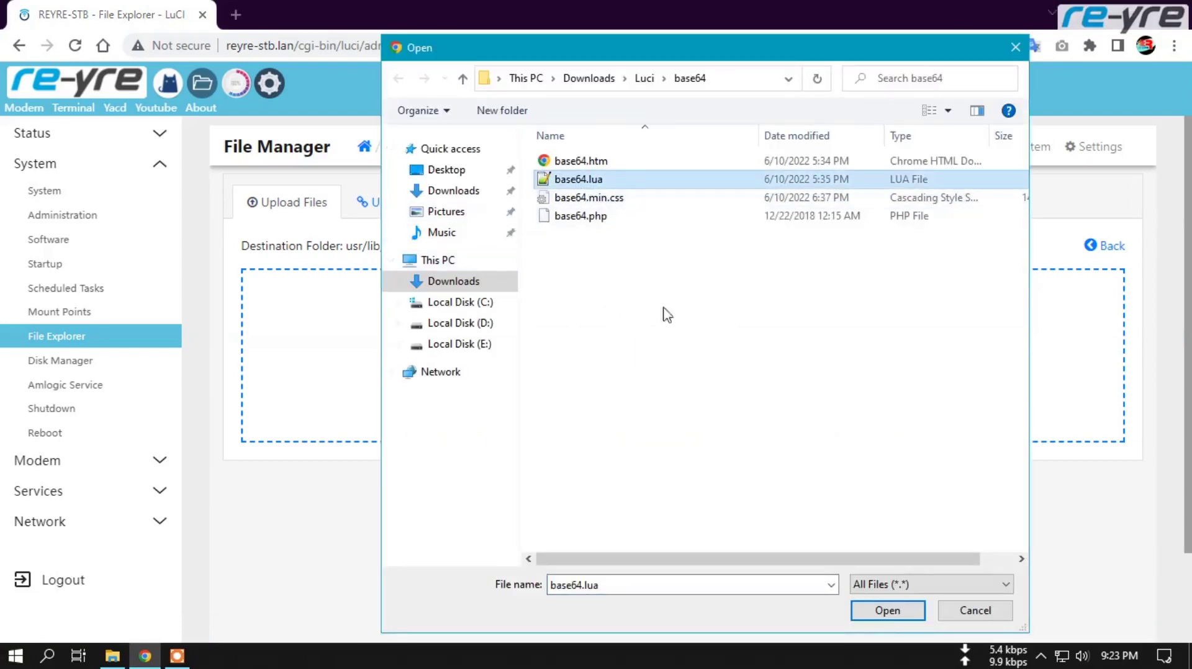
click(886, 611)
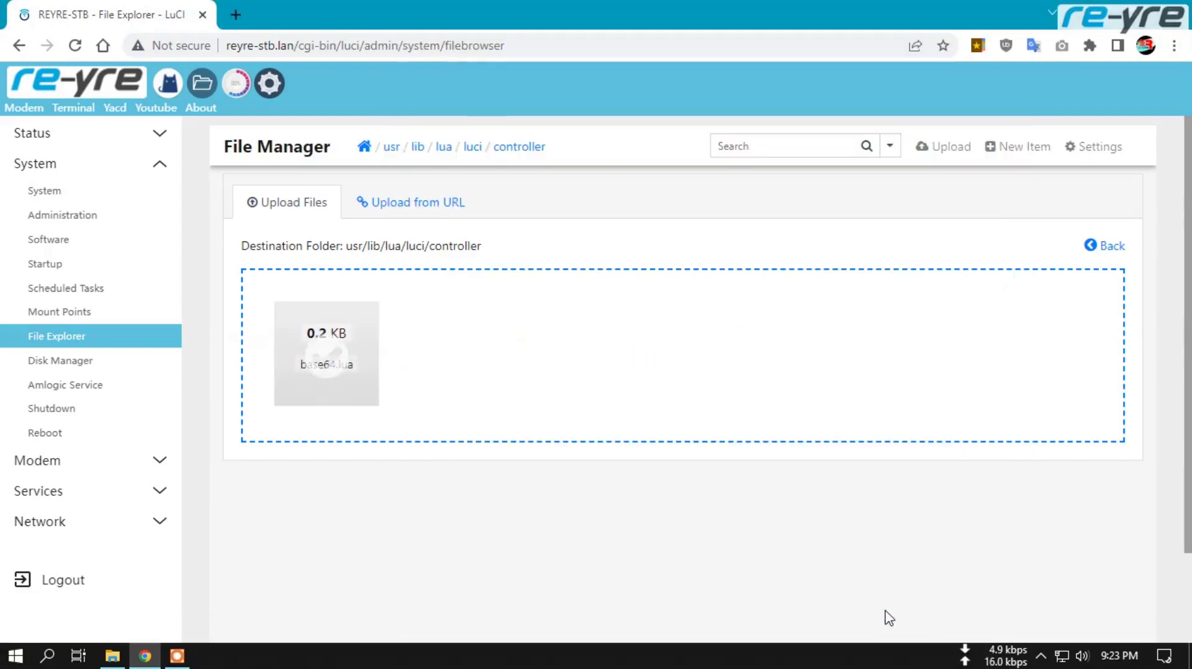
- Check the remaining local base64 files and go to the www/cdn folder in the router's file manager
click(113, 660)
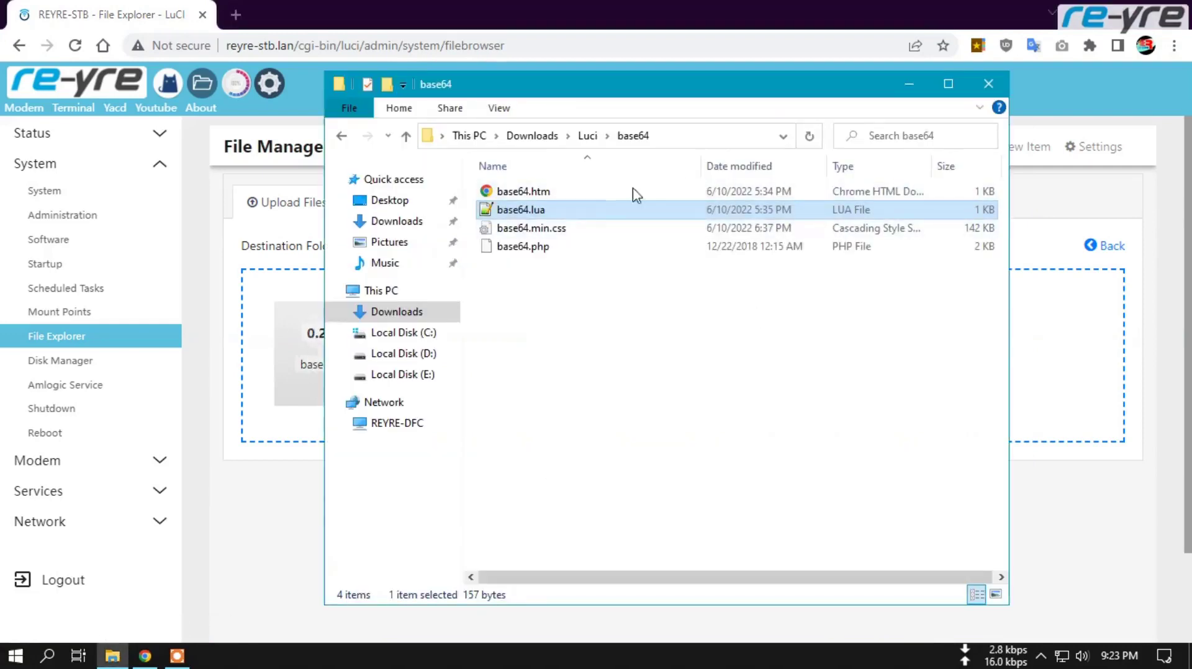
click(538, 231)
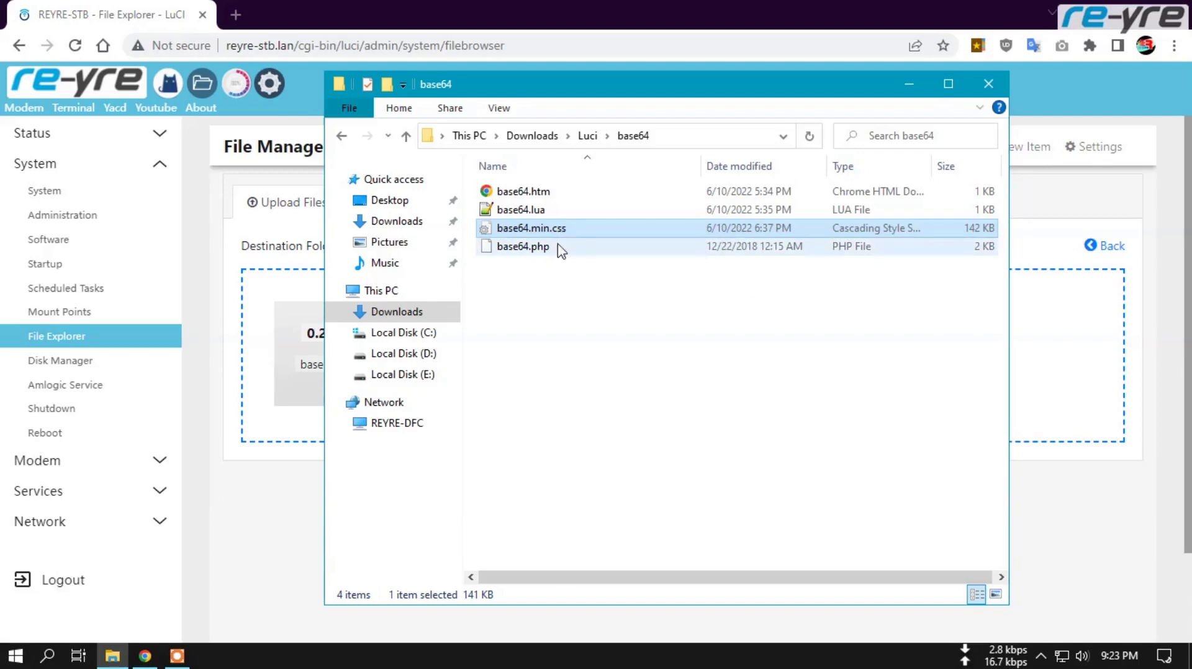
click(199, 302)
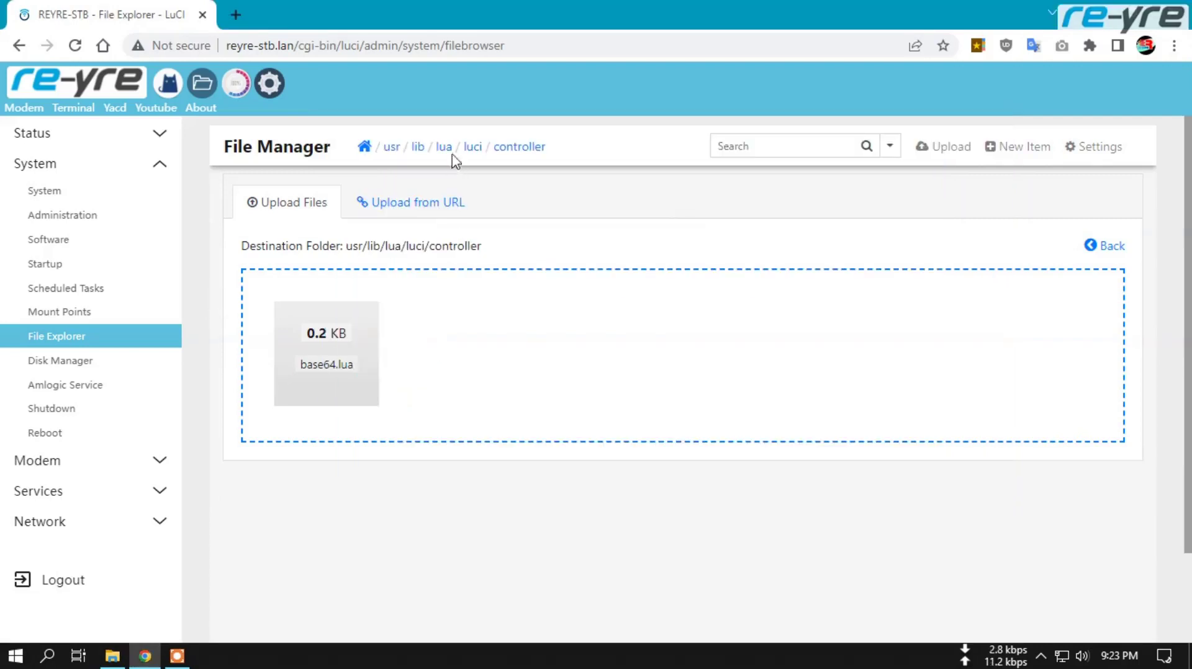
click(365, 149)
scroll(391, 378, down, 4)
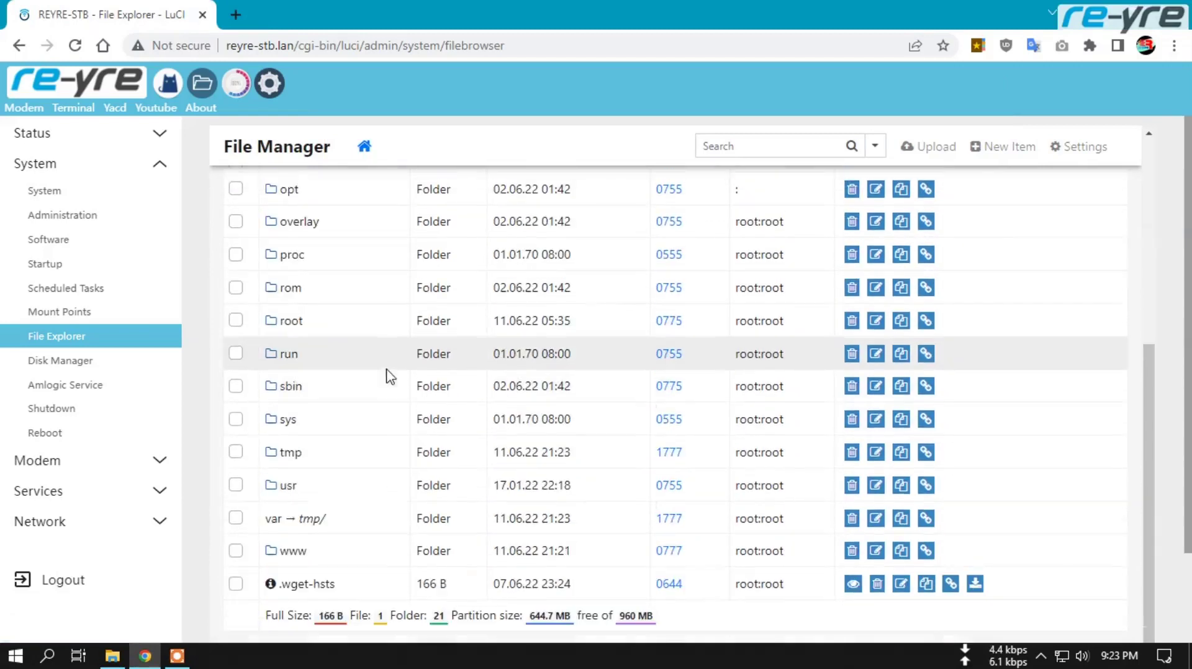
click(293, 552)
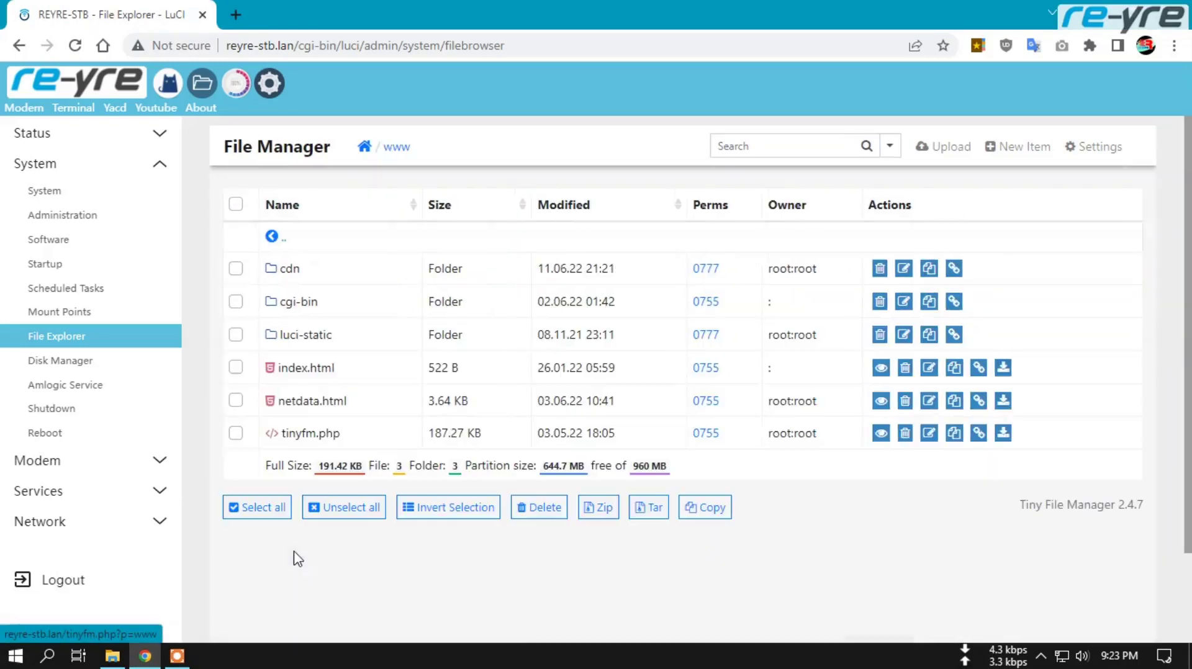
click(289, 269)
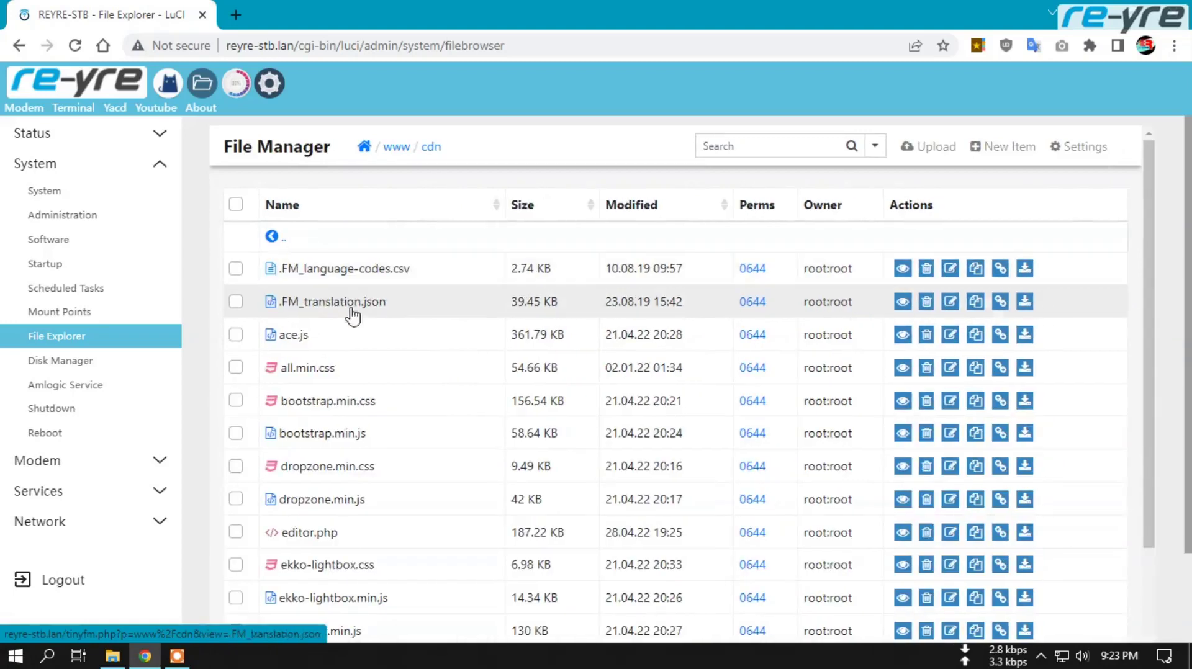
- Upload base64.min.css from the local base64 folder into the router's www/cdn folder
click(112, 656)
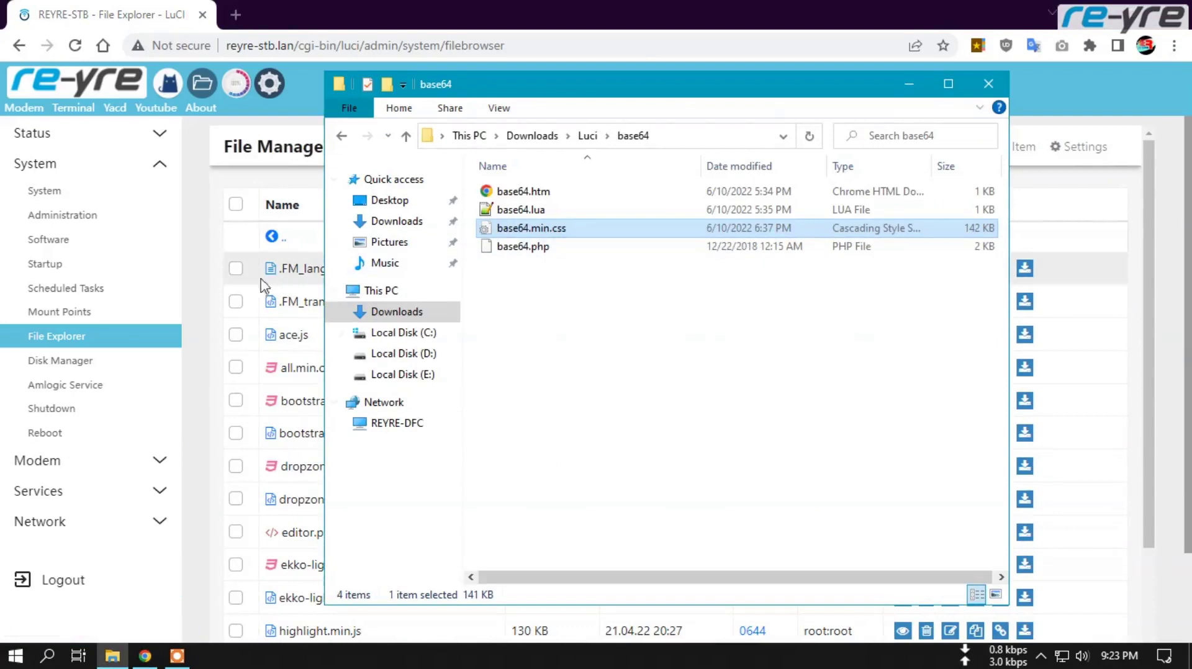
click(195, 308)
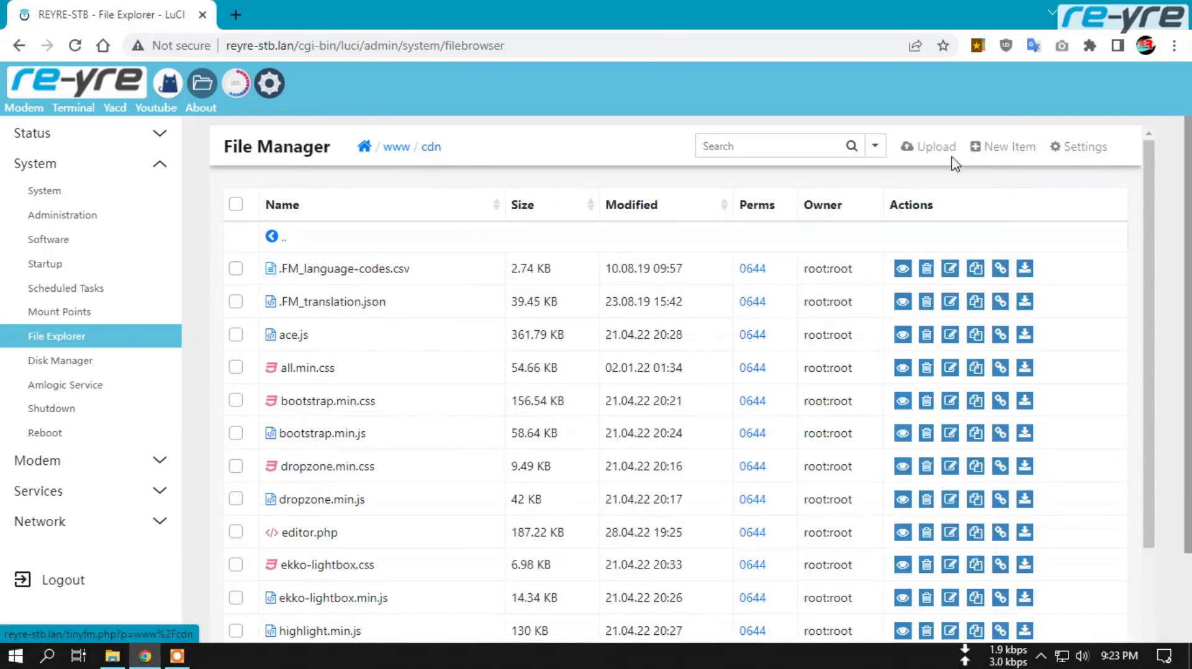
click(944, 149)
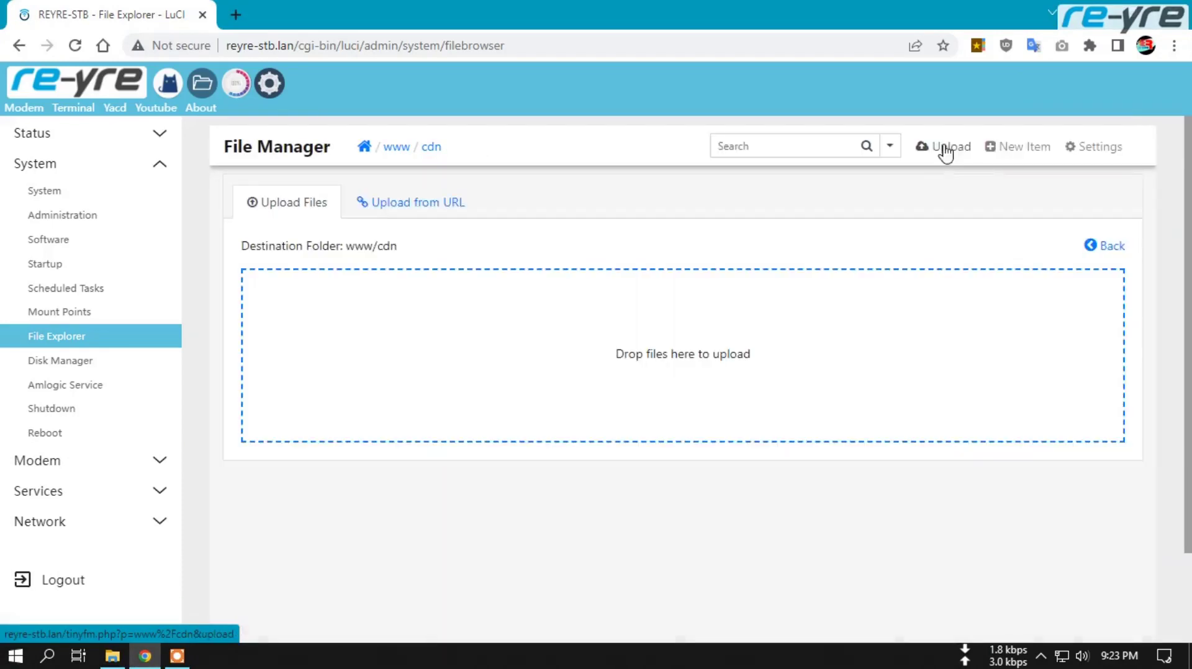
click(644, 359)
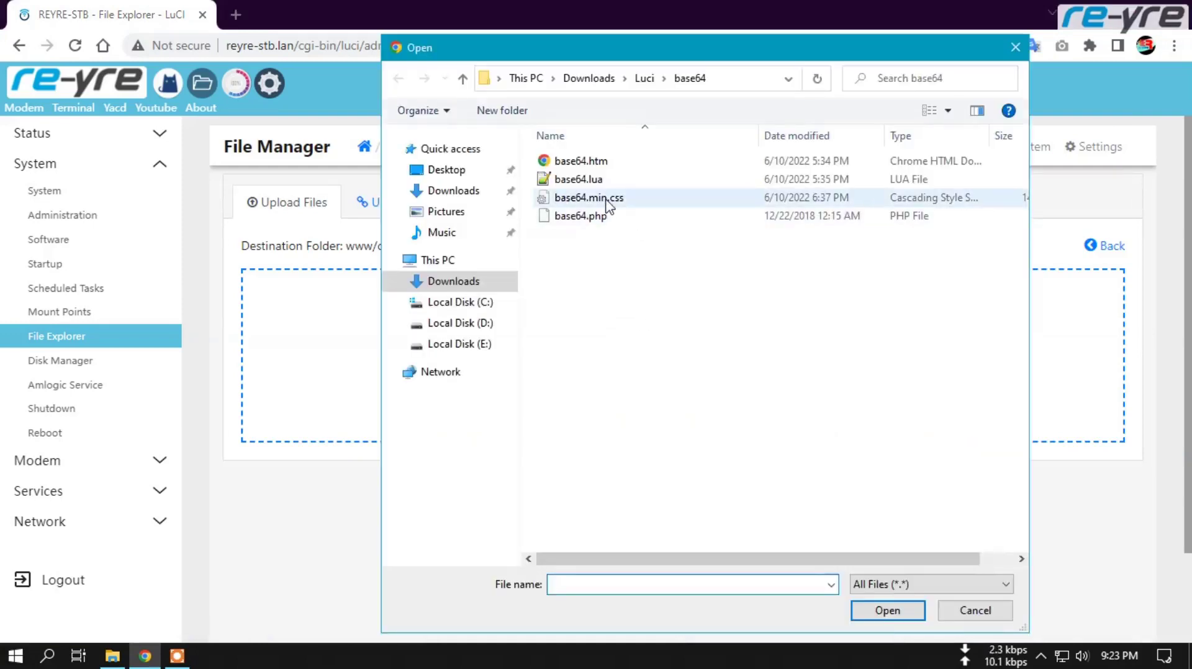
click(608, 200)
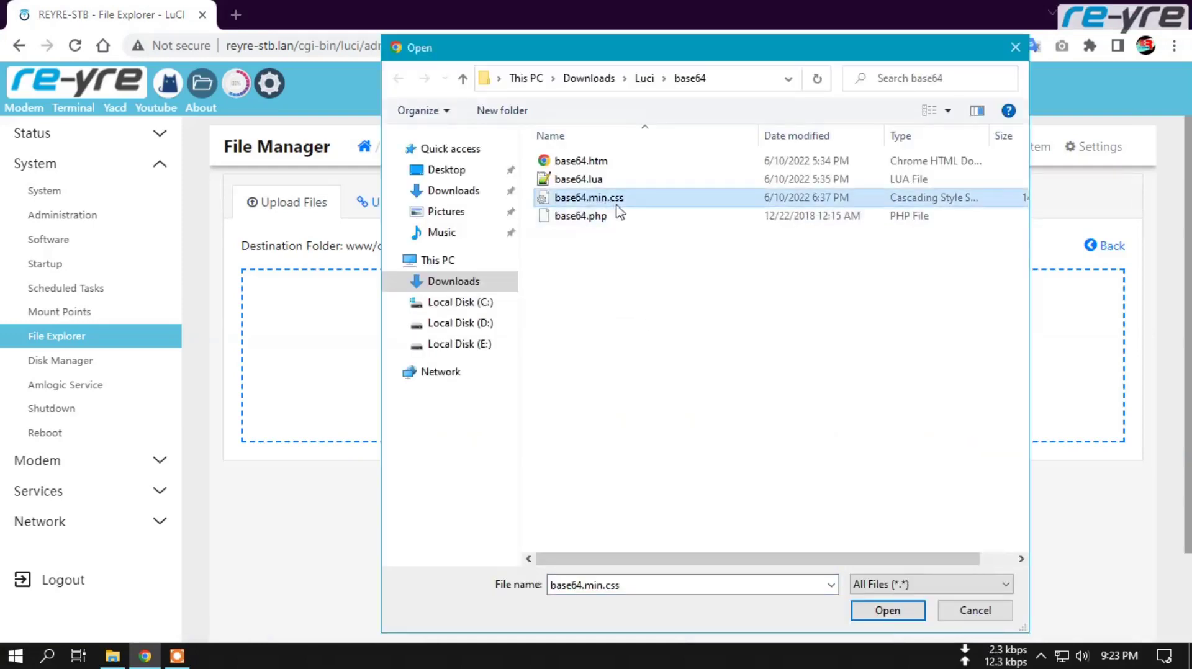
click(886, 611)
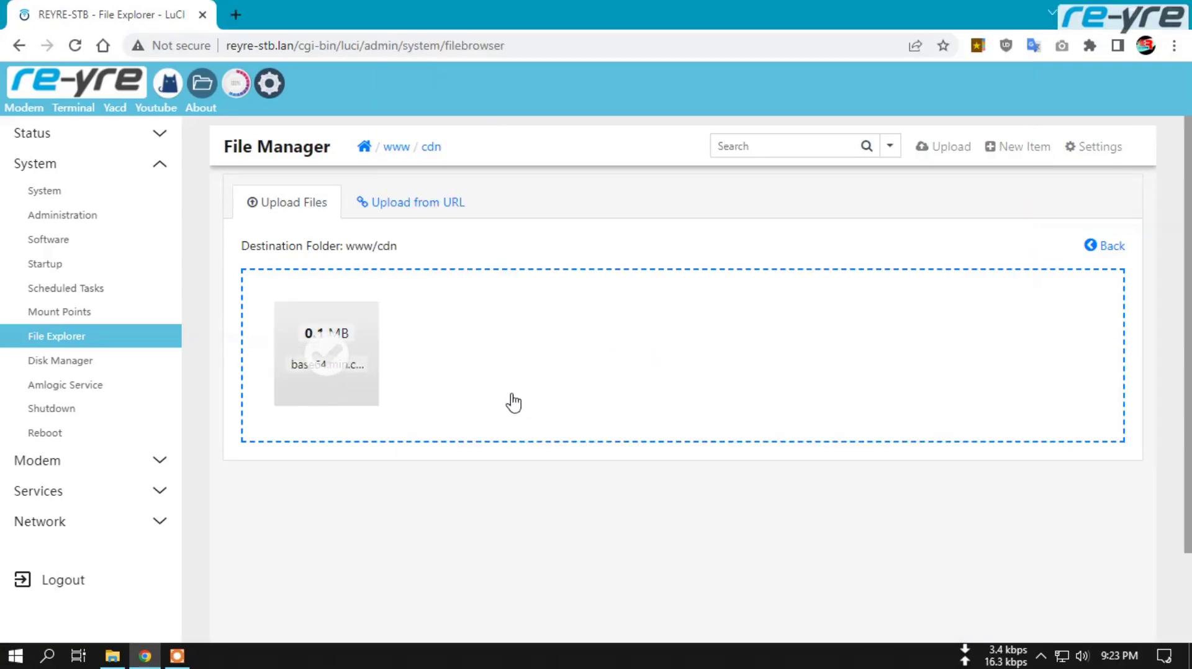
- Go up to the router's www folder and upload base64.php from the local Downloads > Luci > base64 folder into it
click(395, 155)
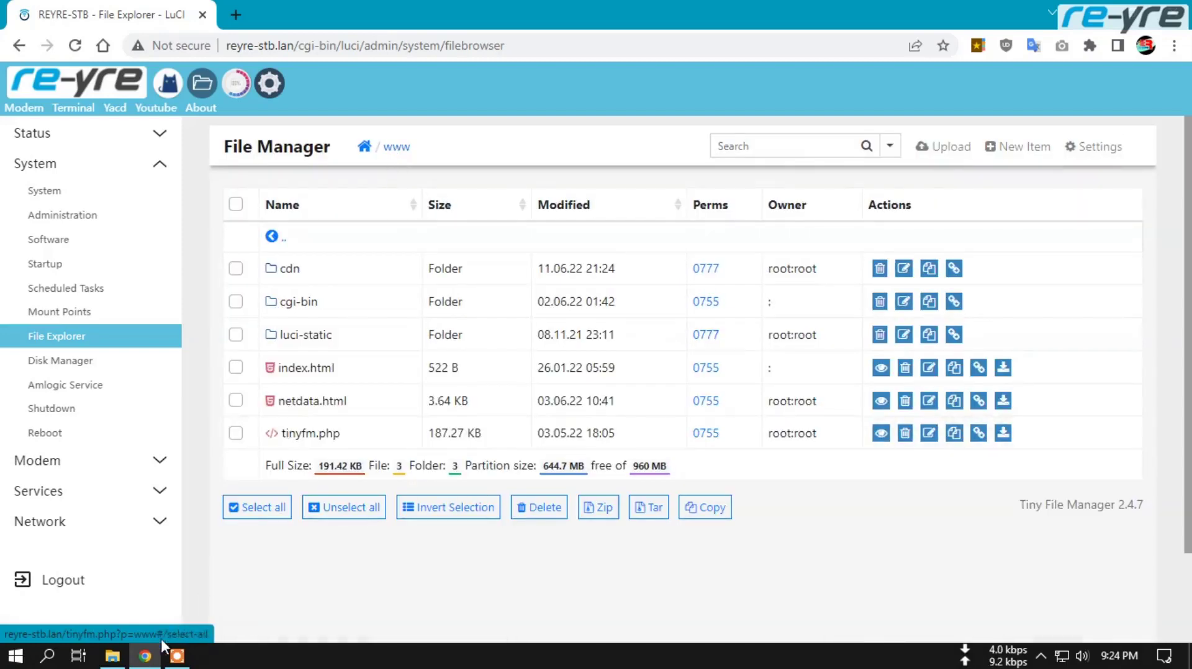
click(116, 662)
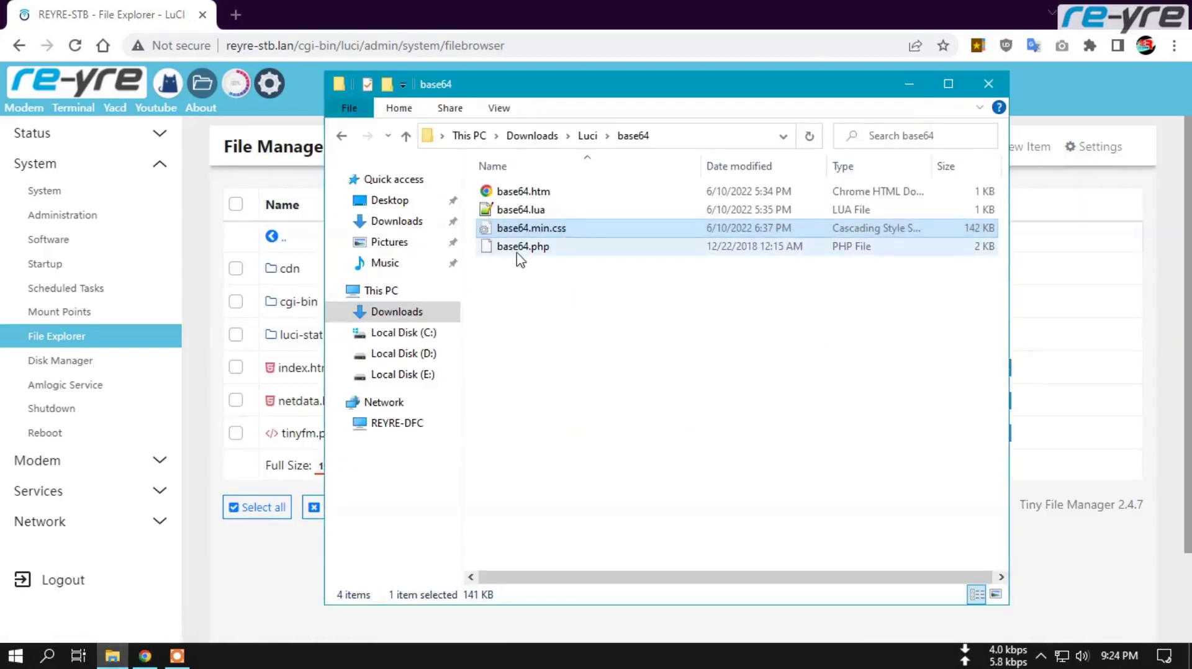
click(517, 248)
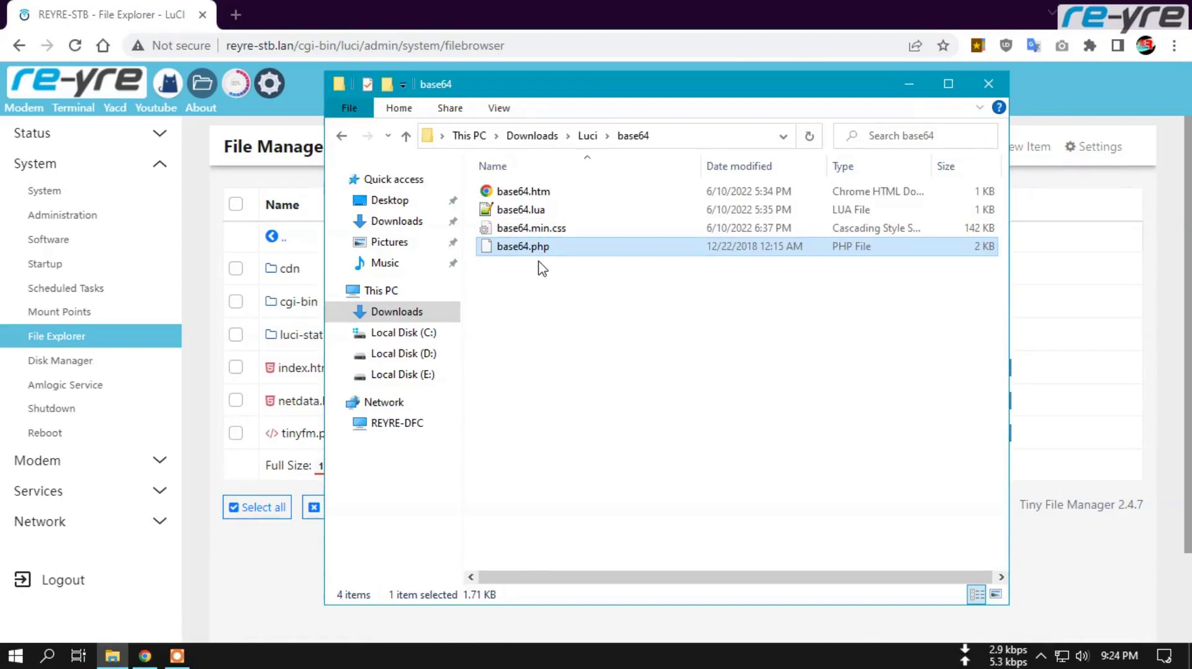
click(266, 543)
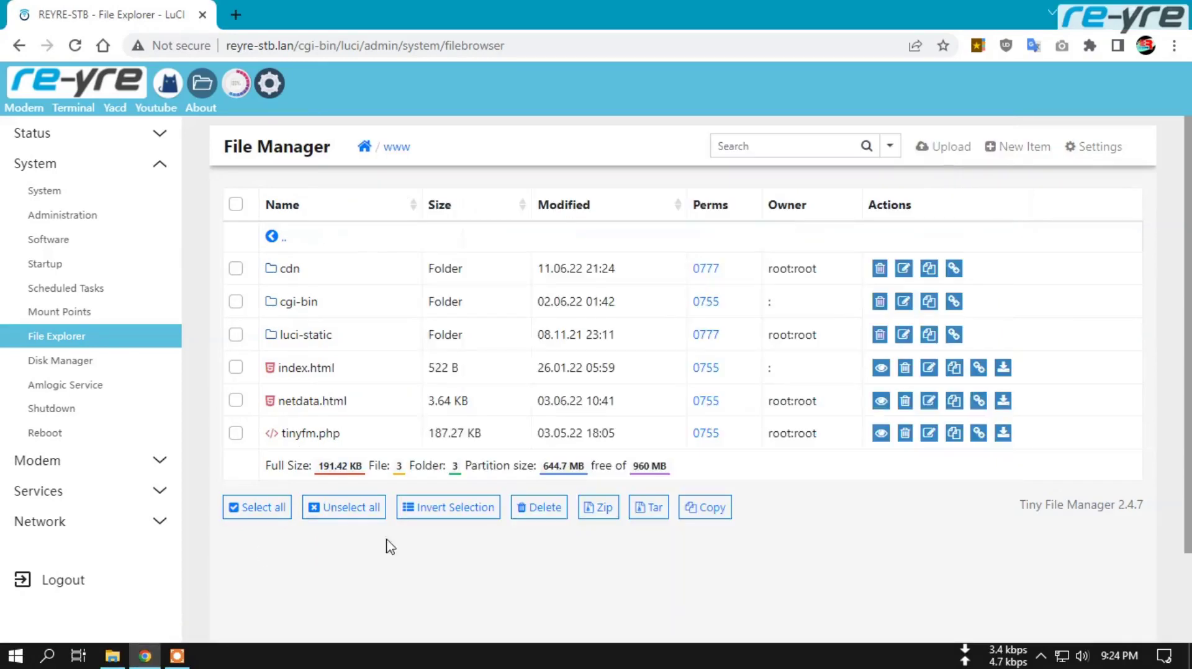
click(946, 152)
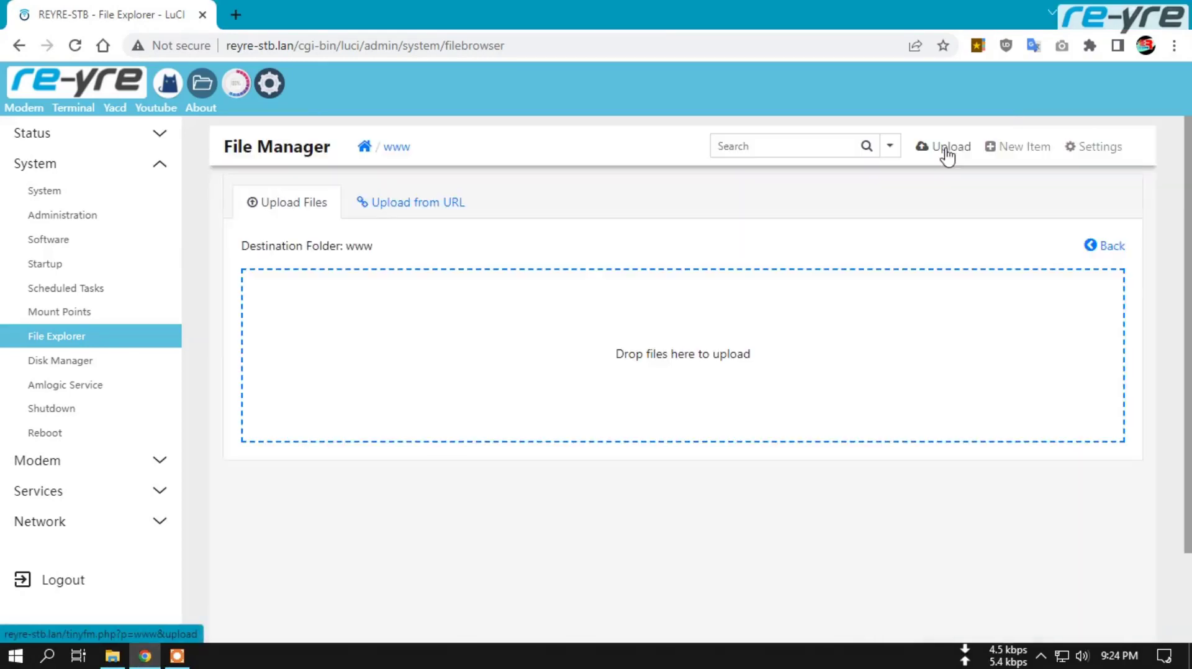
click(684, 358)
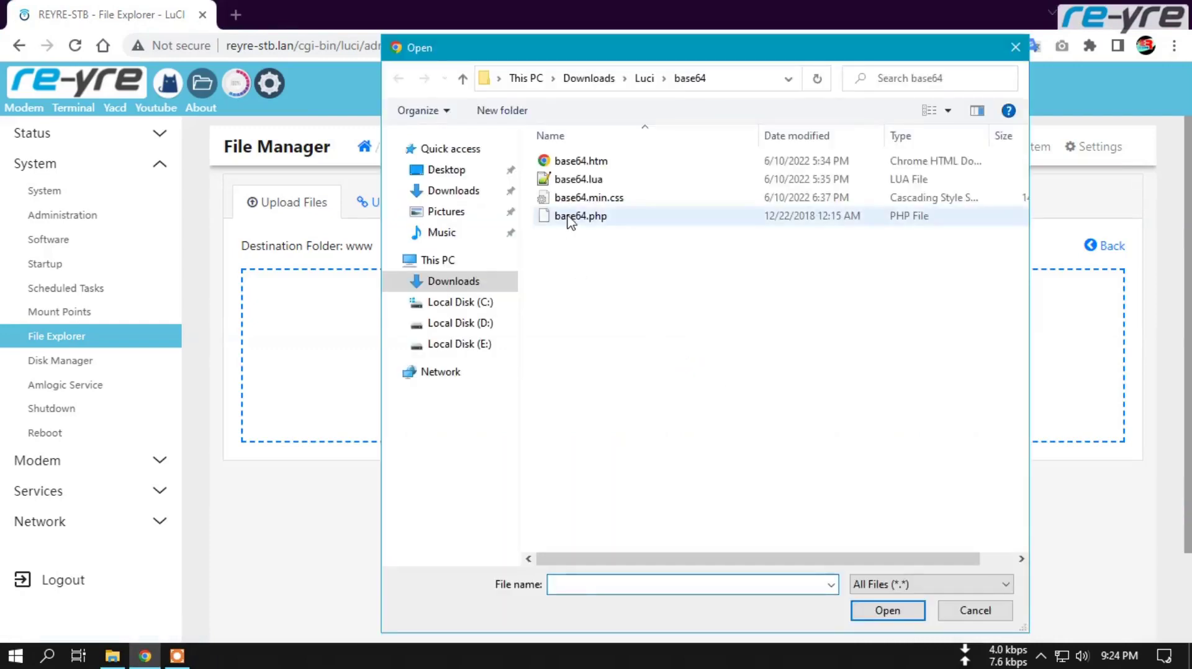
click(568, 217)
click(884, 611)
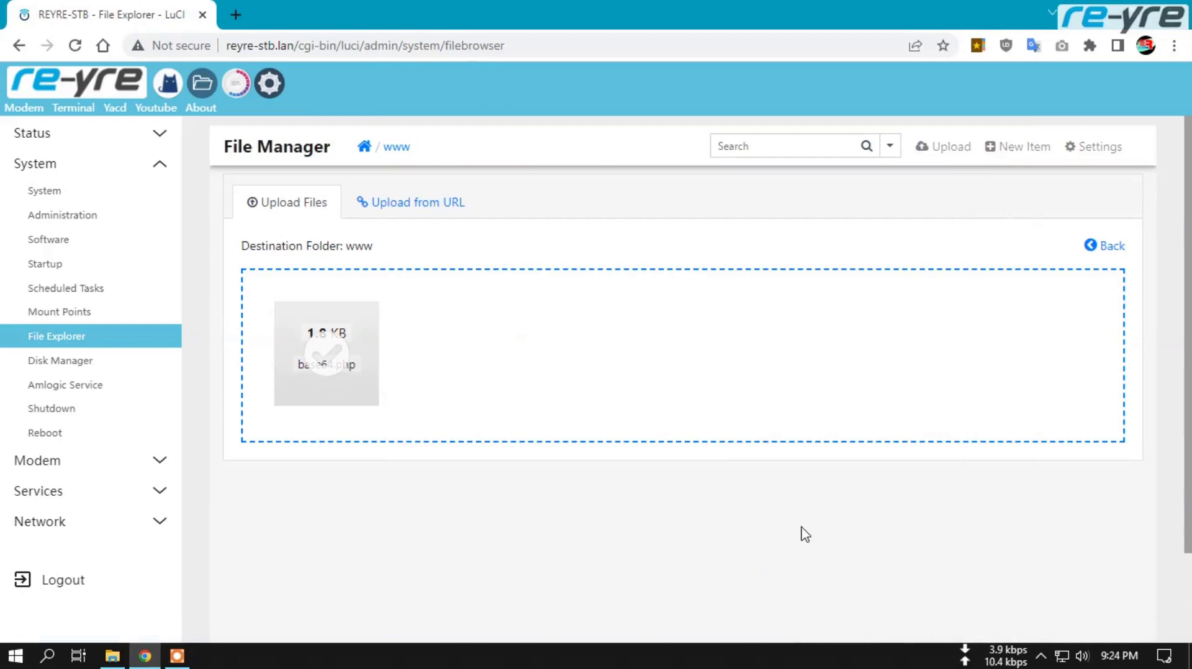
- Open the router's overview page in a new browser tab and go to the Base64 D/E page to check the tool
right_click(93, 82)
click(99, 89)
click(294, 11)
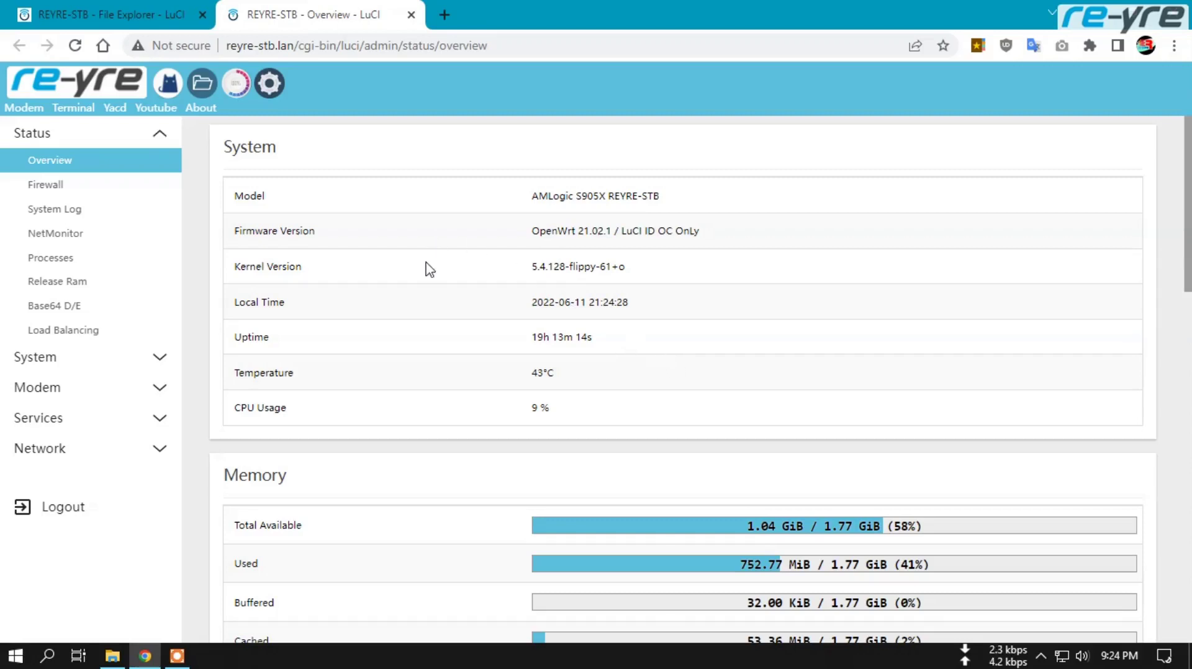
click(72, 312)
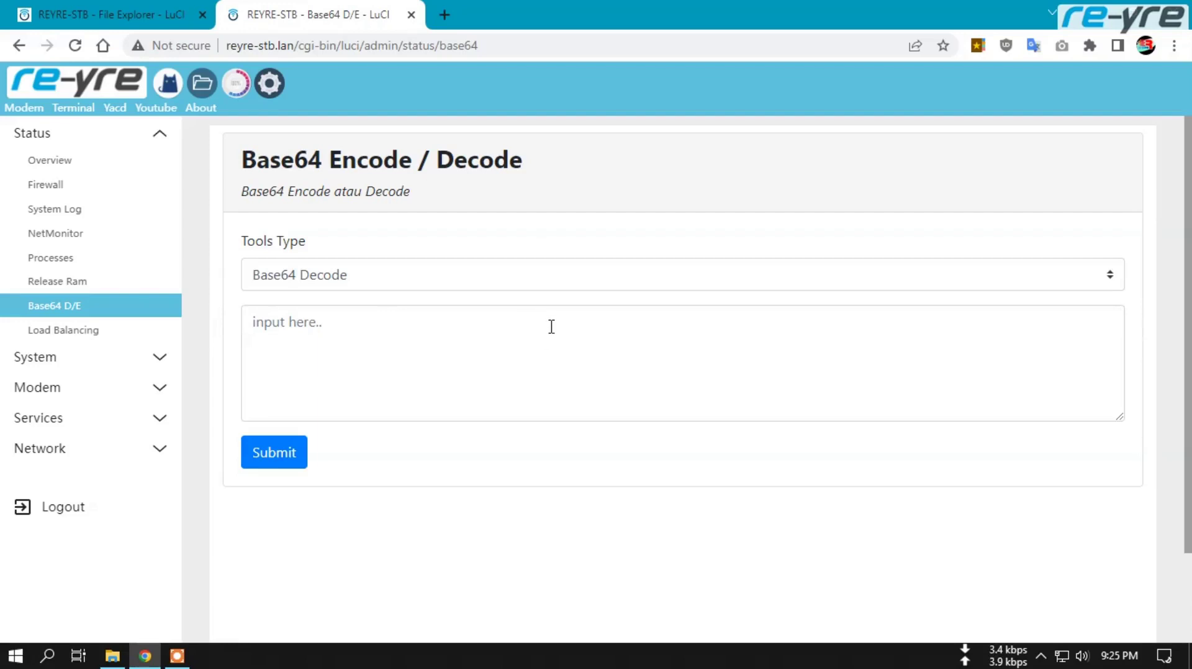
- Return to the router's status Overview page and look through its system and memory sections
click(82, 91)
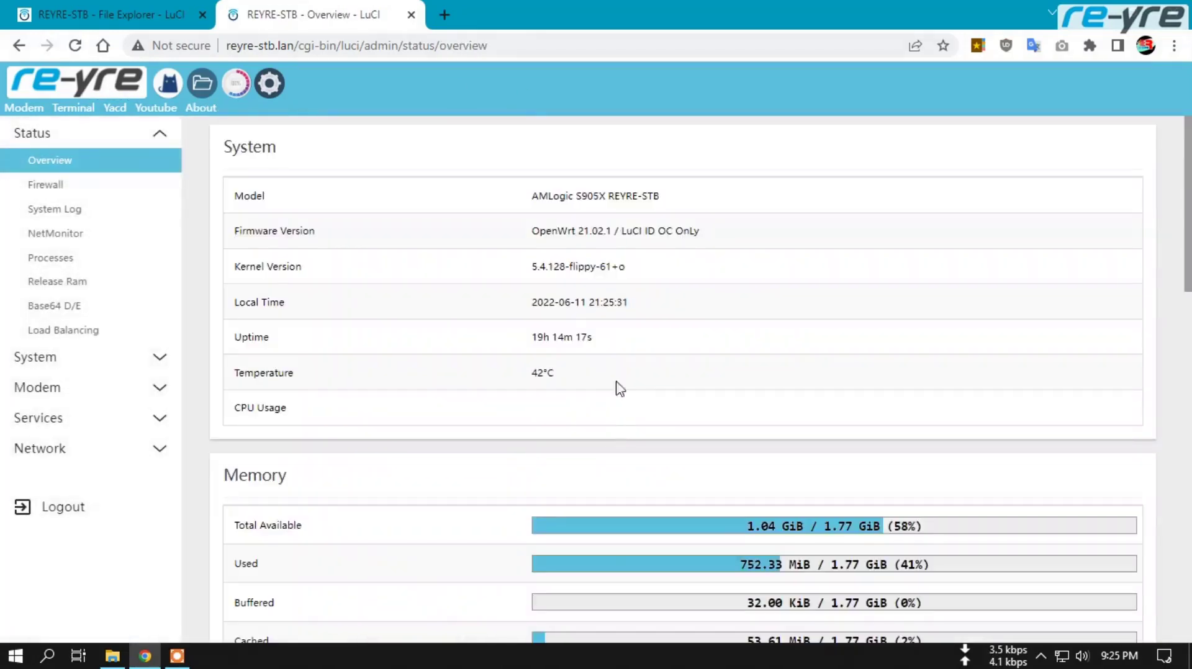
scroll(644, 393, down, 8)
scroll(644, 393, down, 3)
scroll(646, 394, up, 12)
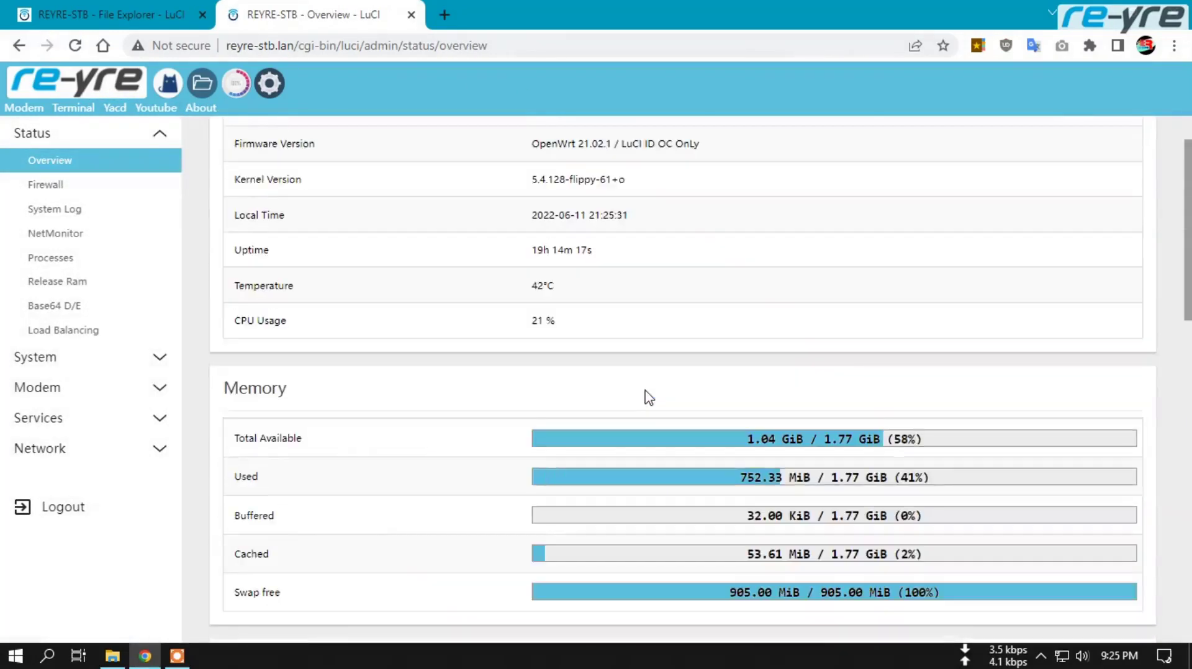